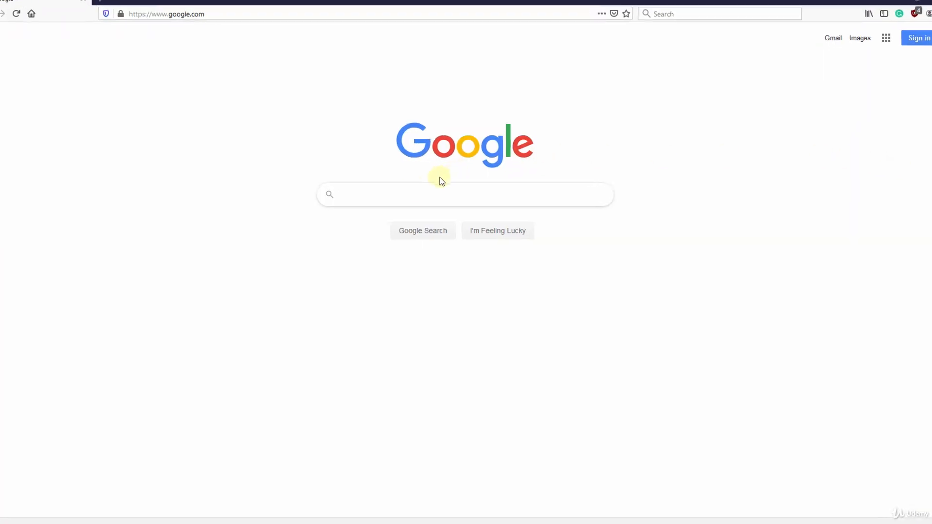
- Search Google for "download oracle sql developer" and open the Oracle SQL Developer Downloads result
{"action": "left_click", "coordinate": [396, 180]}
{"action": "type", "text": "down"}
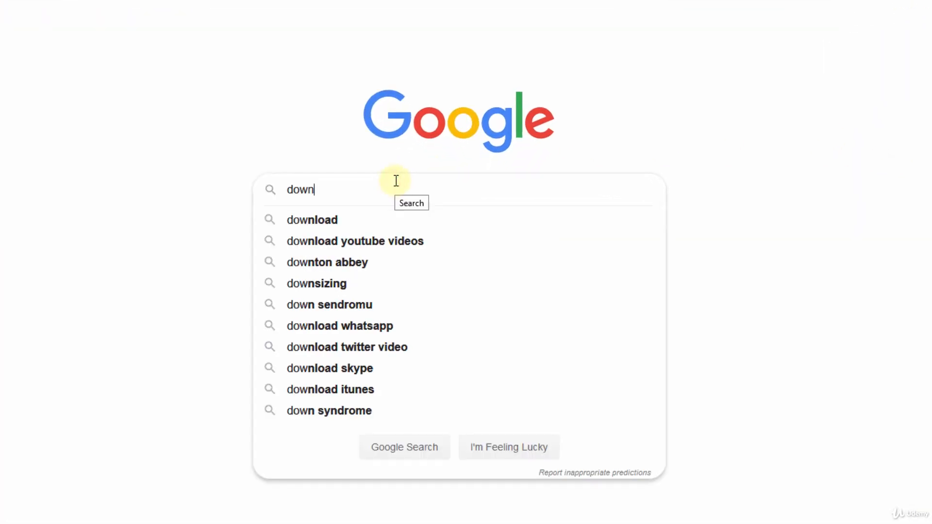
{"action": "type", "text": "load oracle sql d"}
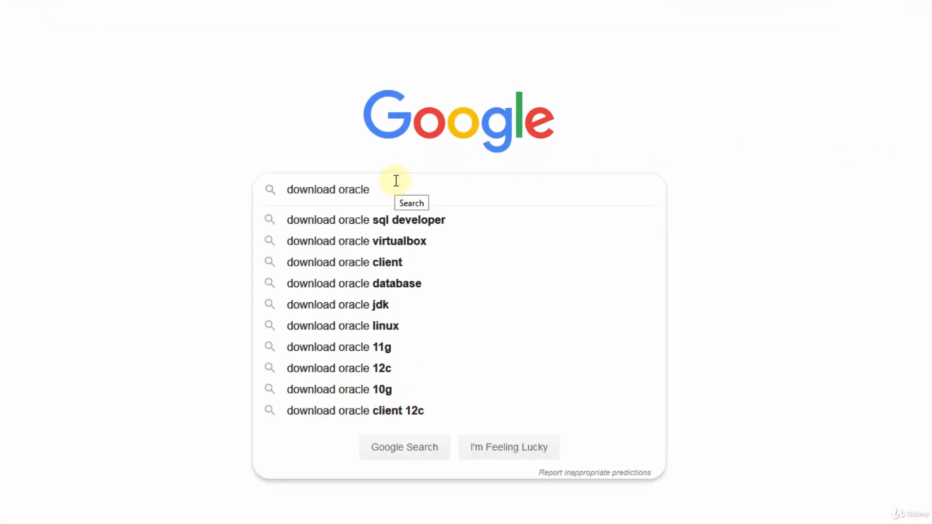
{"action": "type", "text": "eveloper"}
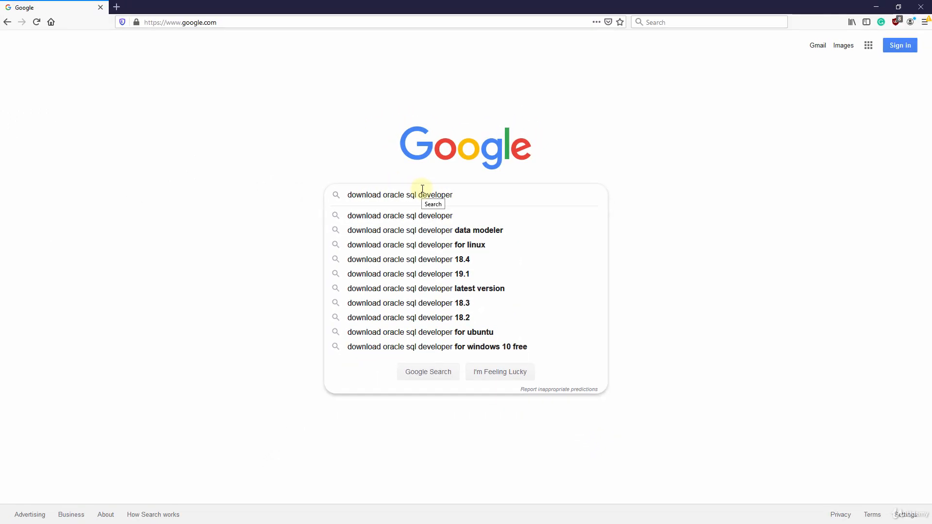
{"action": "key", "text": "Return"}
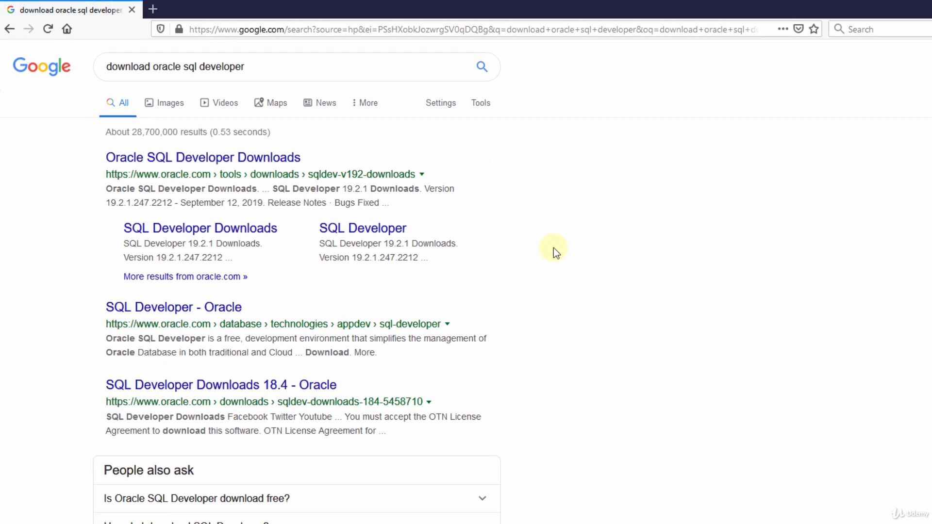
{"action": "left_click", "coordinate": [202, 159]}
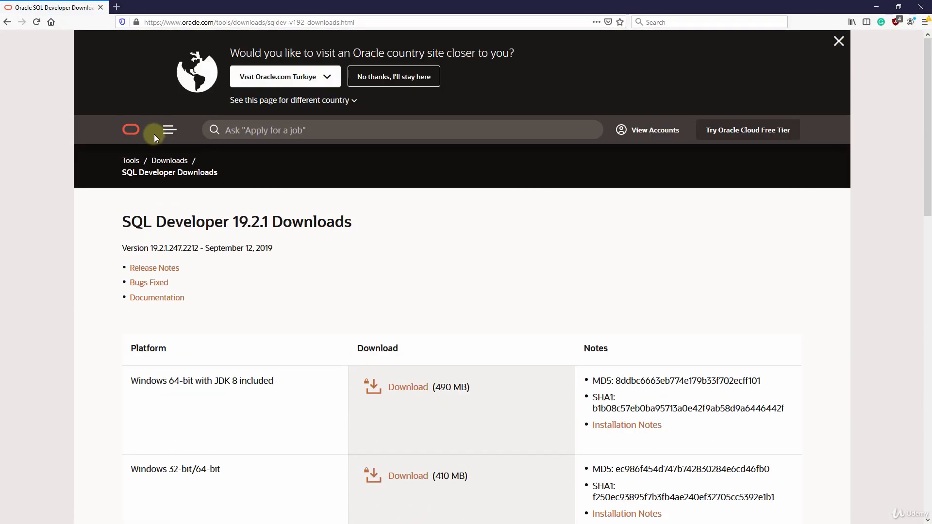
- Look through the SQL Developer 19.2.1 download table to compare the packages offered for each platform
{"action": "scroll", "coordinate": [218, 243], "scroll_direction": "down", "scroll_amount": 3}
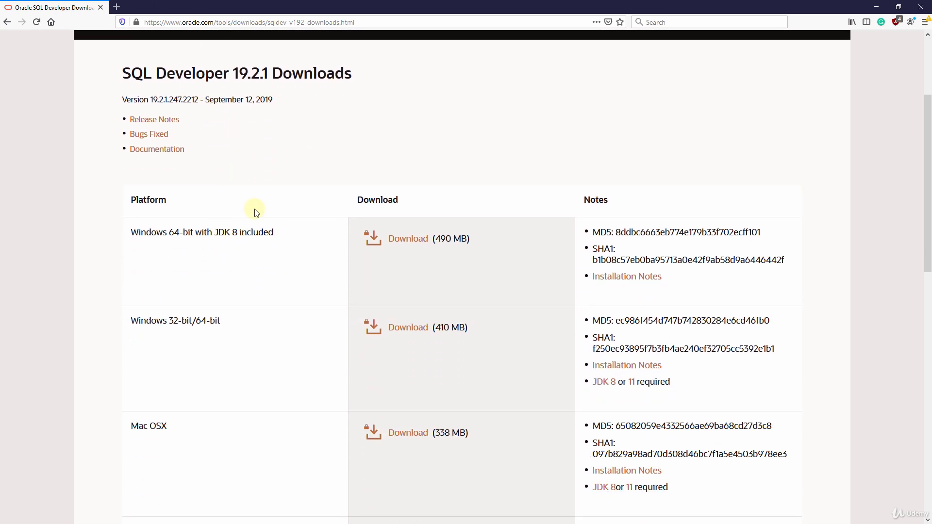
{"action": "scroll", "coordinate": [435, 164], "scroll_direction": "up", "scroll_amount": 2}
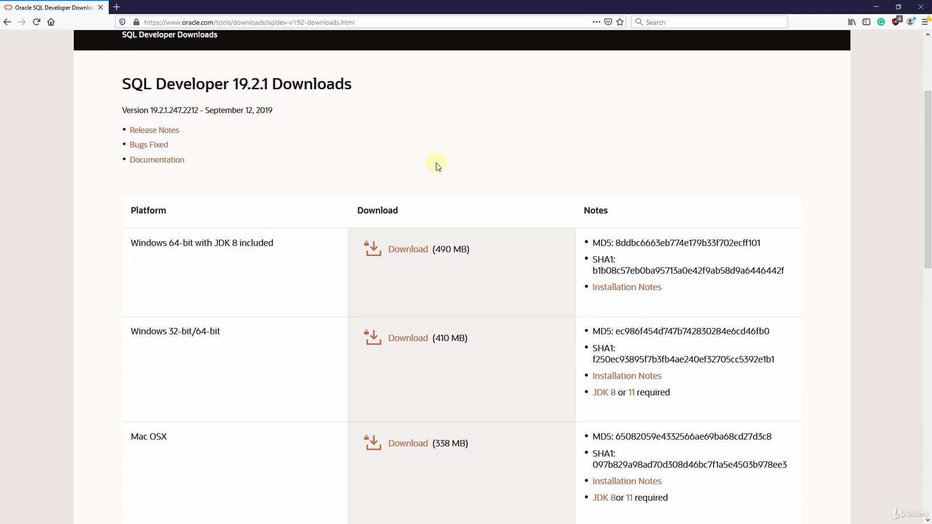
{"action": "scroll", "coordinate": [430, 199], "scroll_direction": "down", "scroll_amount": 2}
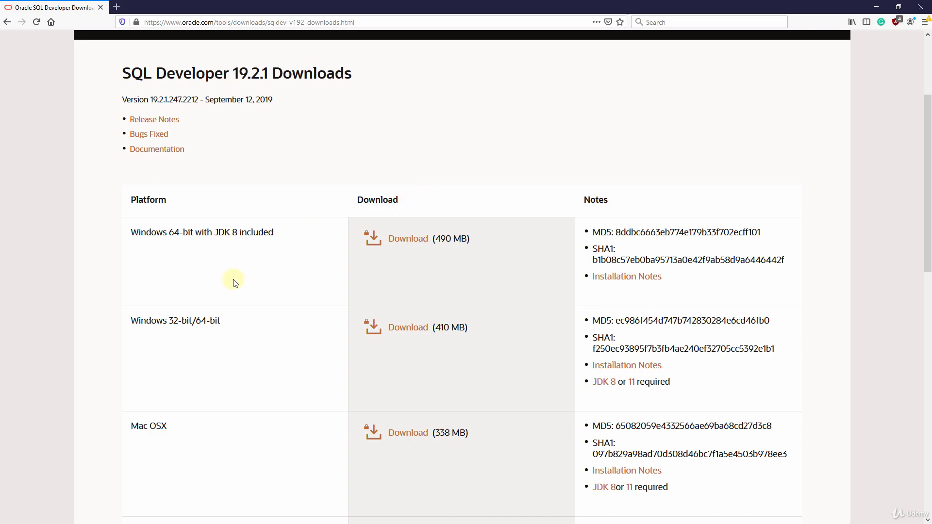
{"action": "scroll", "coordinate": [235, 274], "scroll_direction": "down", "scroll_amount": 6}
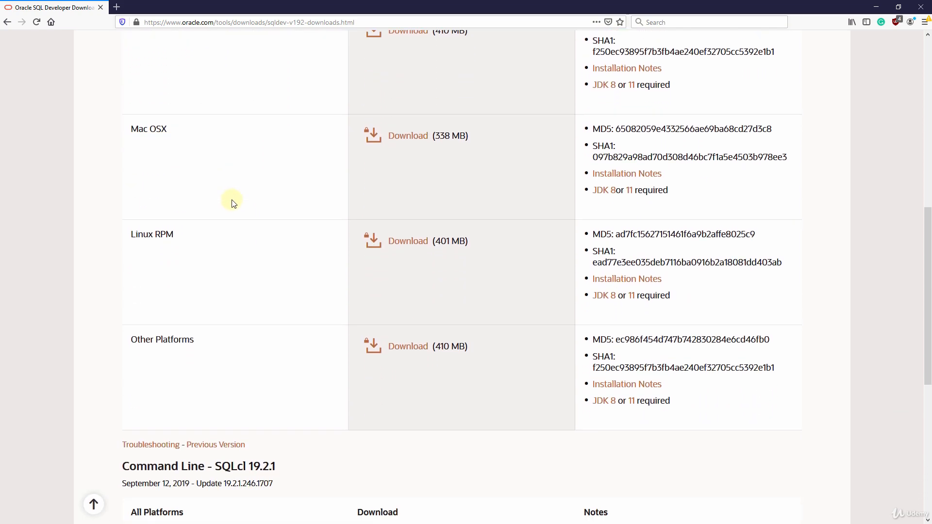
{"action": "scroll", "coordinate": [233, 203], "scroll_direction": "up", "scroll_amount": 5}
{"action": "scroll", "coordinate": [232, 203], "scroll_direction": "up", "scroll_amount": 1}
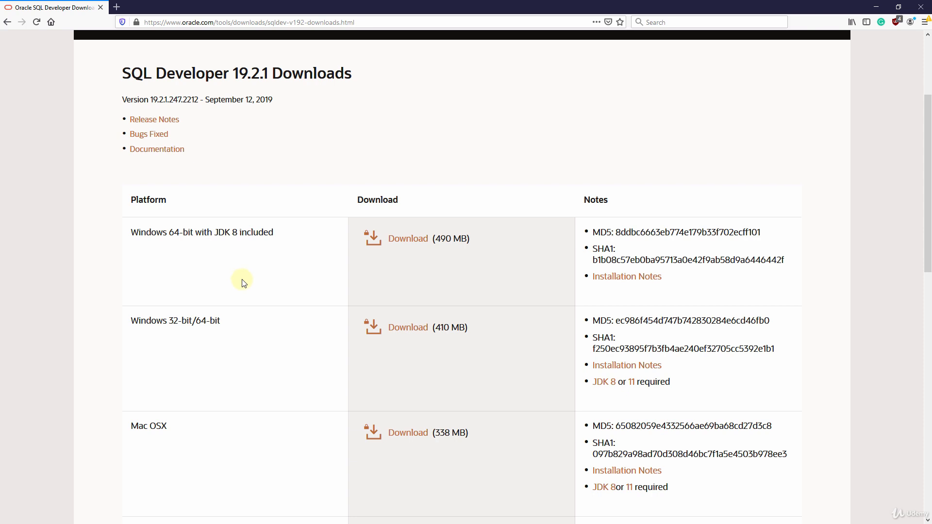
{"action": "scroll", "coordinate": [243, 283], "scroll_direction": "down", "scroll_amount": 3}
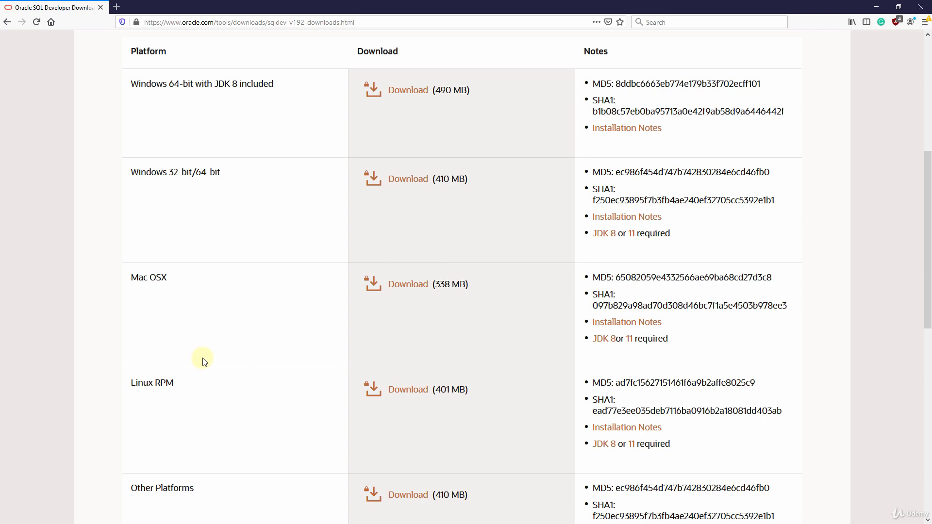
{"action": "scroll", "coordinate": [202, 359], "scroll_direction": "up", "scroll_amount": 3}
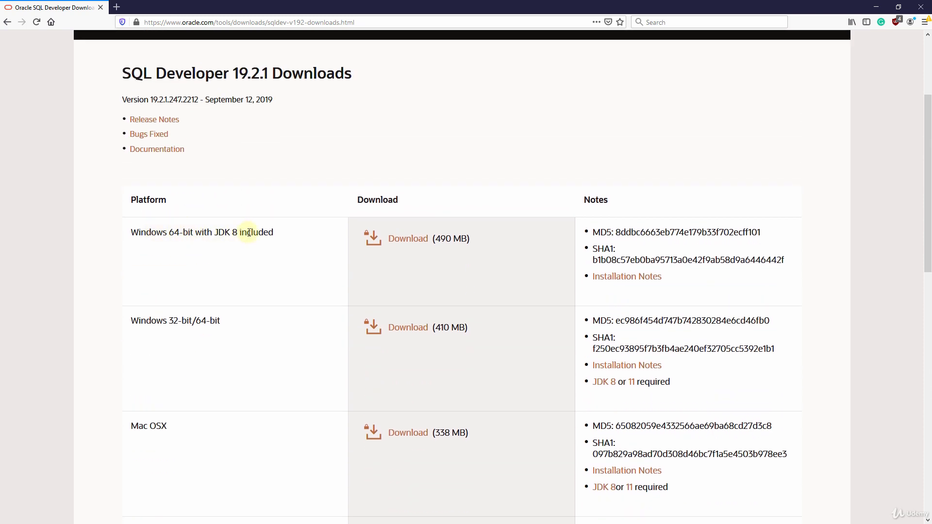
- Request the Windows 64-bit with JDK 8 download, accepting the Oracle License Agreement and proceeding to the sign-in page
{"action": "left_click", "coordinate": [396, 239]}
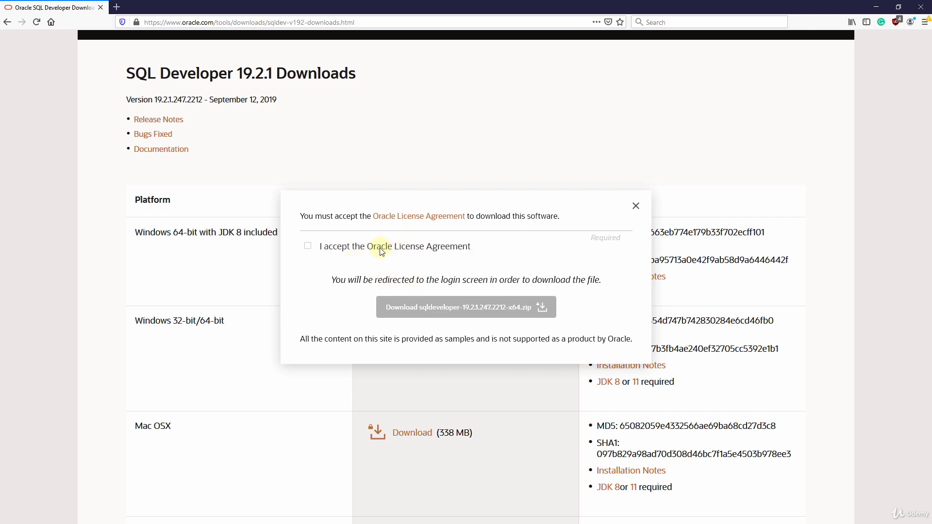
{"action": "left_click", "coordinate": [309, 247]}
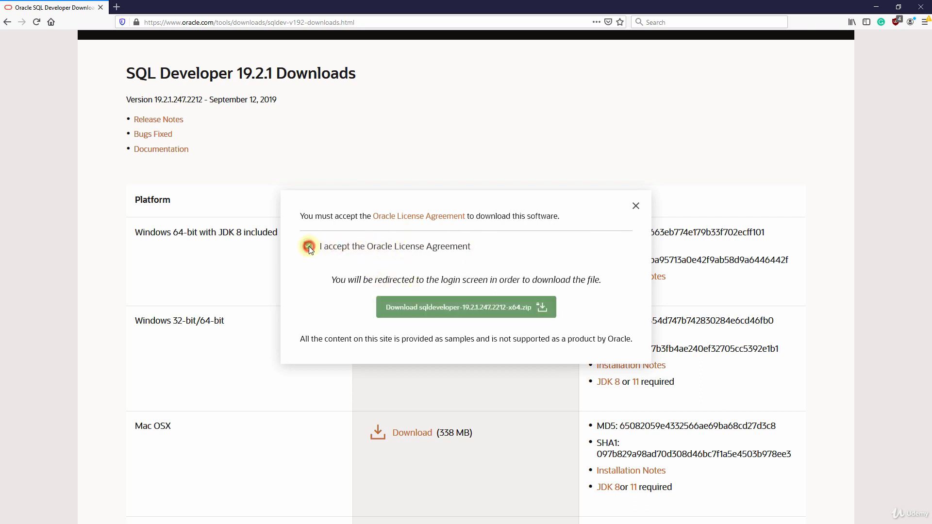
{"action": "left_click", "coordinate": [446, 310]}
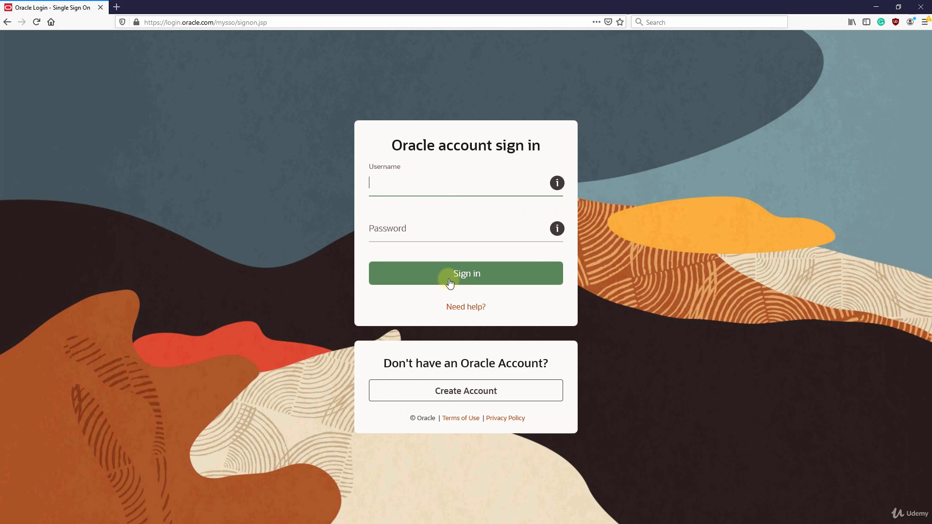
- Switch to the extracted sqldeveloper-19.2.1.247.2212-x64 folder on the desktop and launch sqldeveloper.exe from its sqldeveloper subfolder, clearing other windows away
{"action": "left_click", "coordinate": [875, 7]}
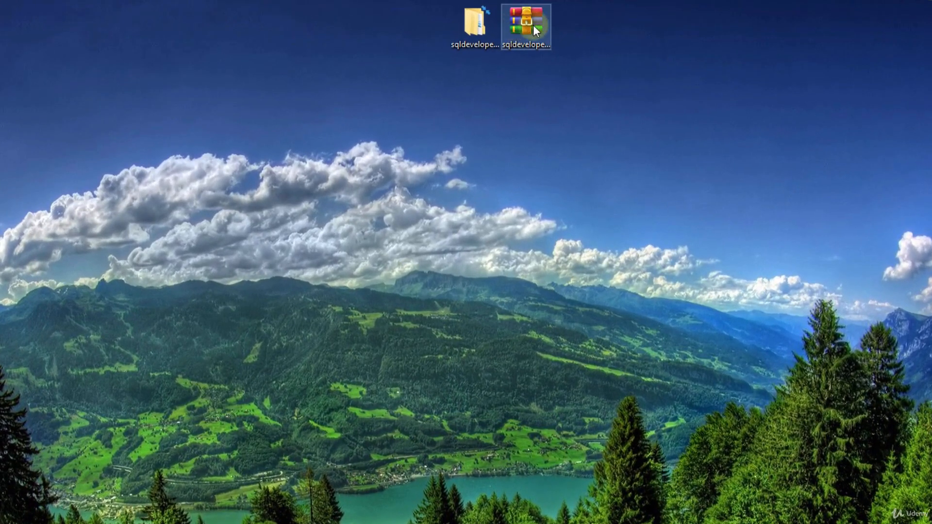
{"action": "double_click", "coordinate": [475, 27]}
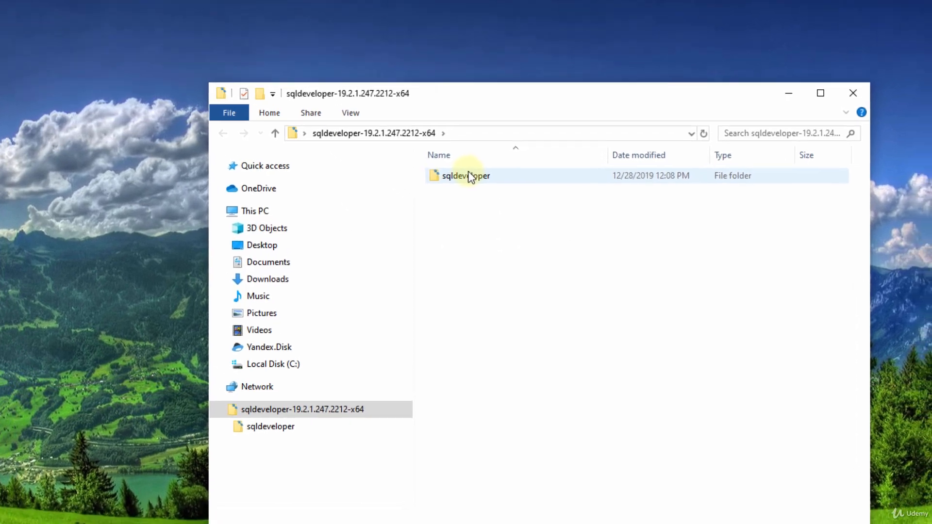
{"action": "double_click", "coordinate": [526, 227]}
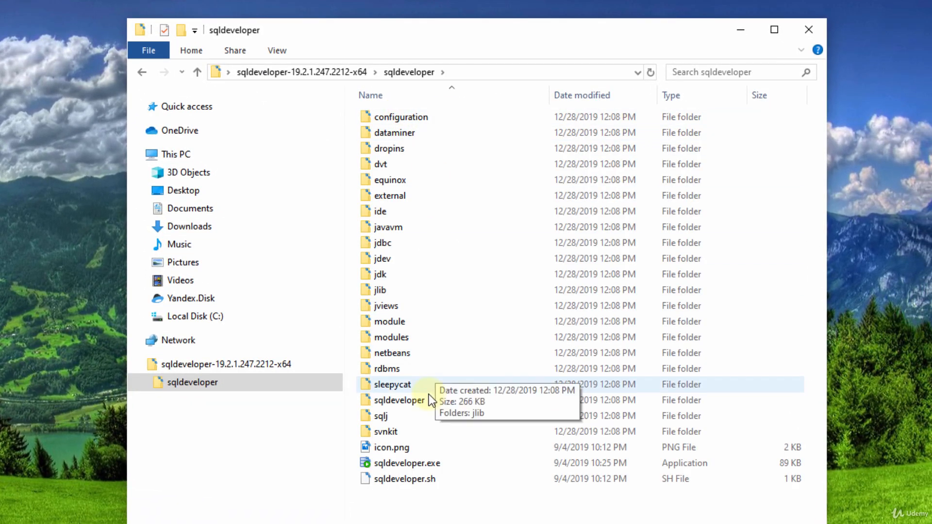
{"action": "double_click", "coordinate": [409, 464]}
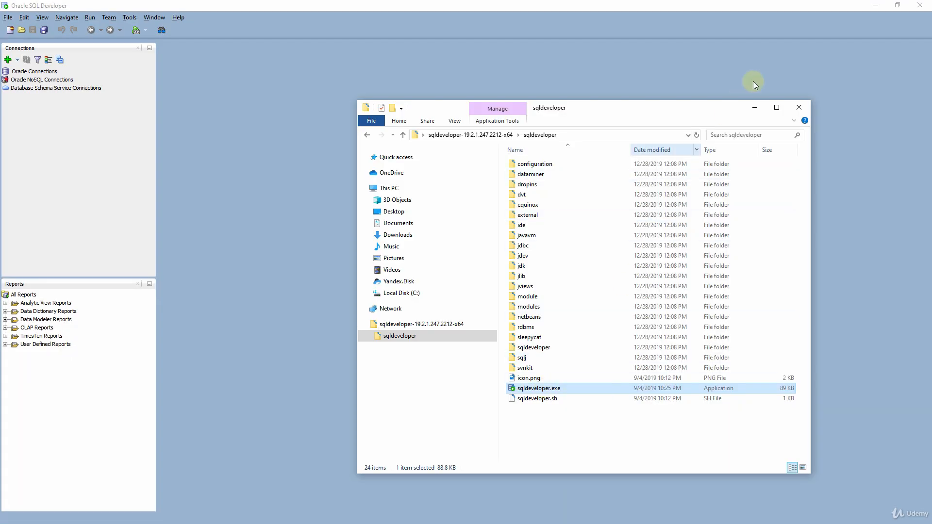
{"action": "left_click", "coordinate": [752, 108]}
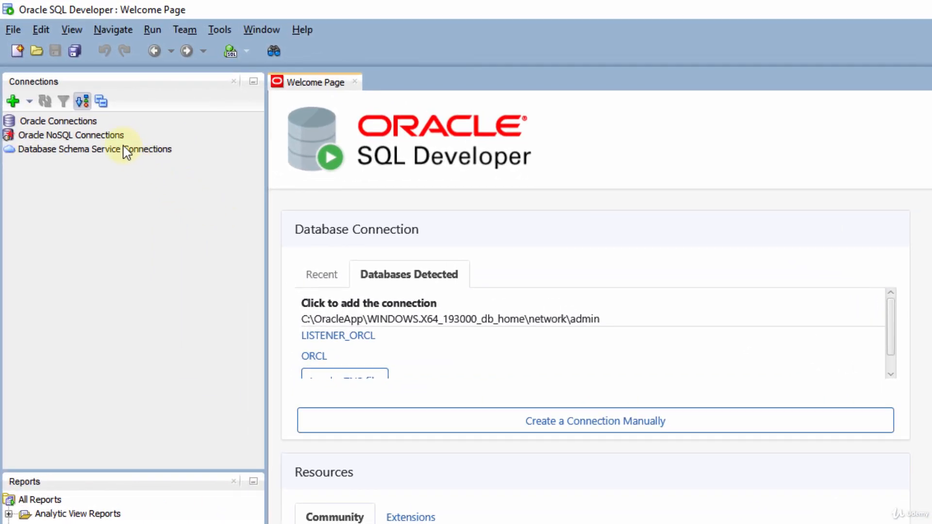
- Start a new database connection, name it hr and give it the bright green colour
{"action": "right_click", "coordinate": [47, 128]}
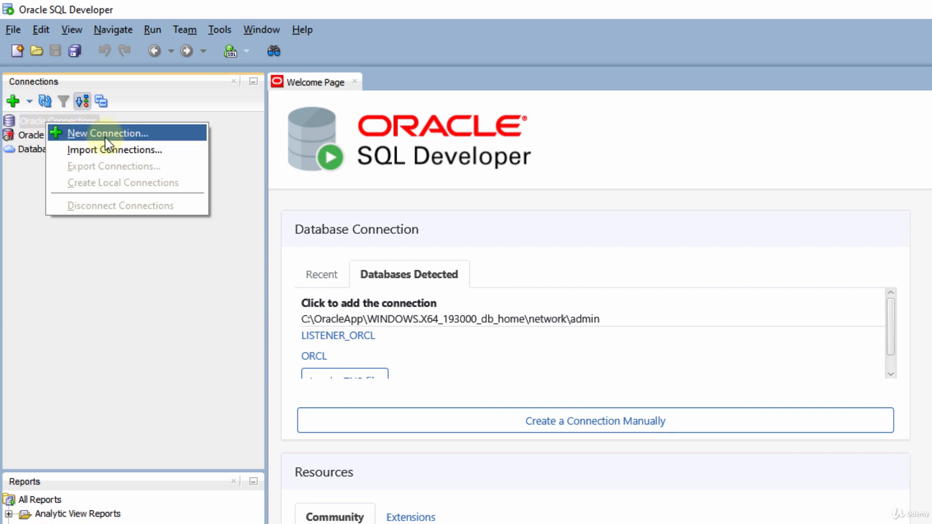
{"action": "left_click", "coordinate": [29, 121]}
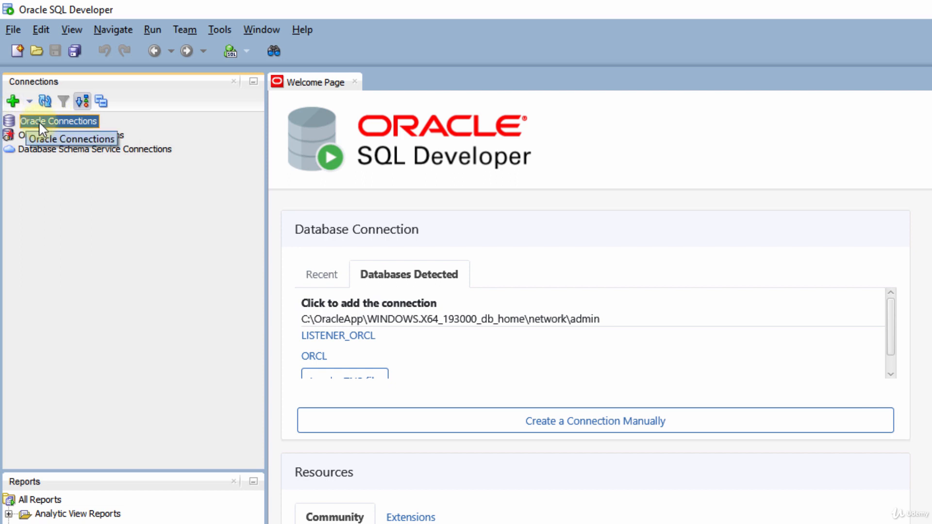
{"action": "left_click", "coordinate": [18, 106]}
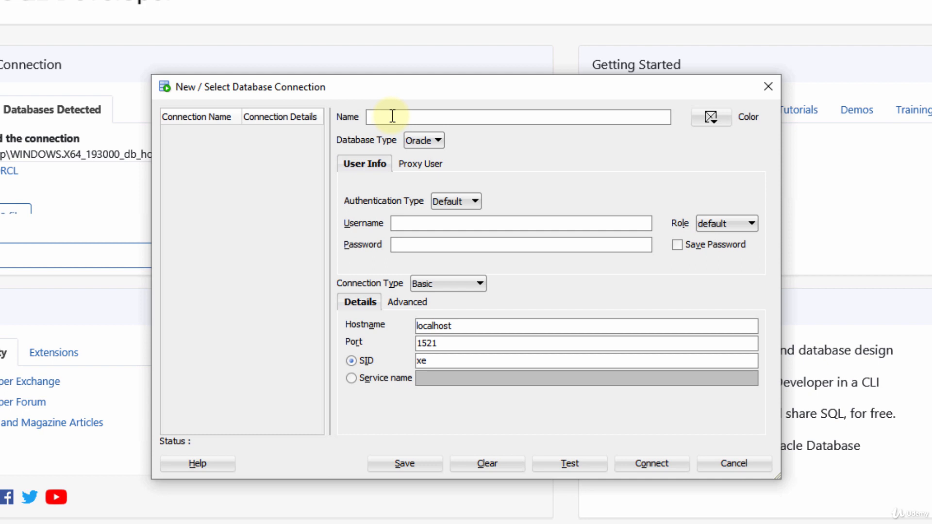
{"action": "type", "text": "hr"}
{"action": "left_click", "coordinate": [714, 119]}
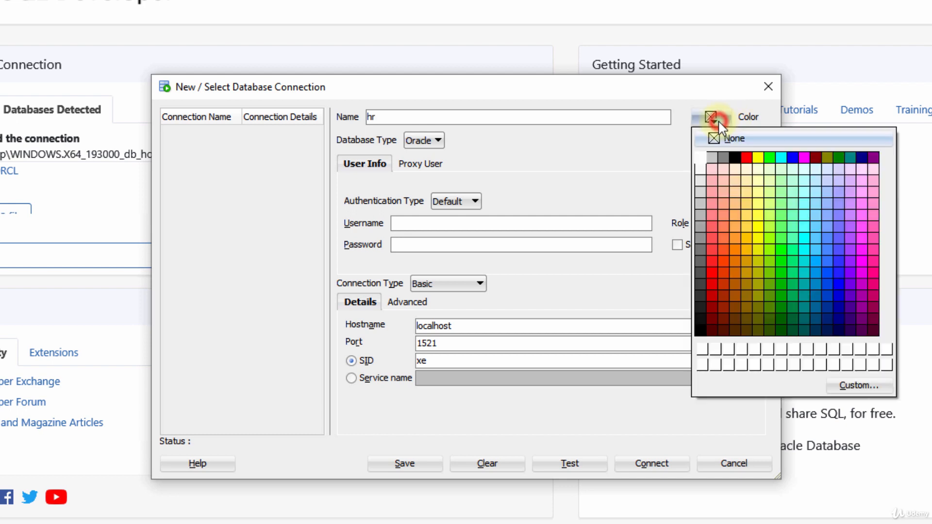
{"action": "left_click", "coordinate": [770, 162]}
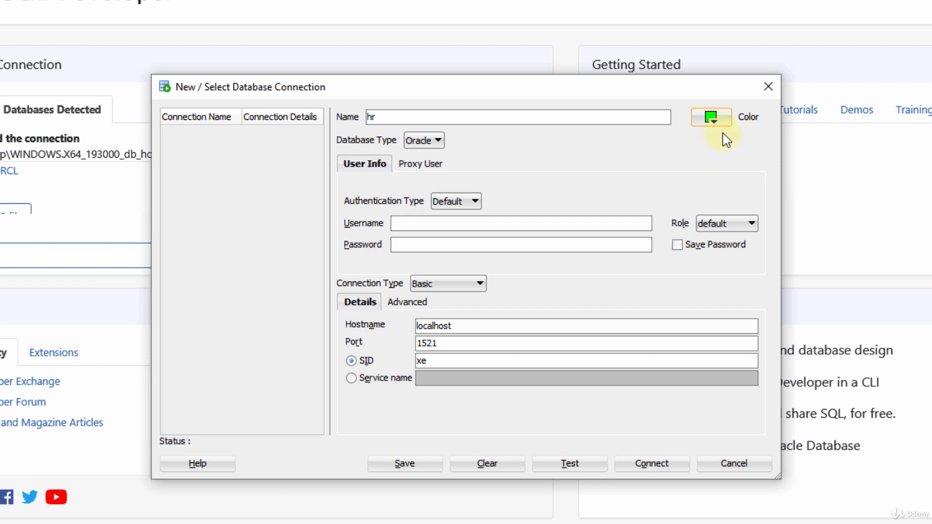
{"action": "left_click", "coordinate": [723, 119]}
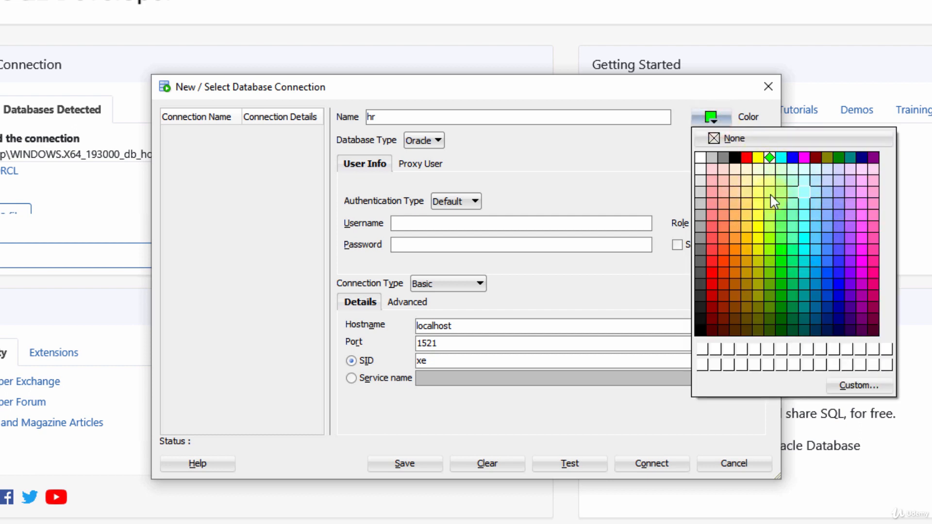
{"action": "left_click", "coordinate": [661, 140]}
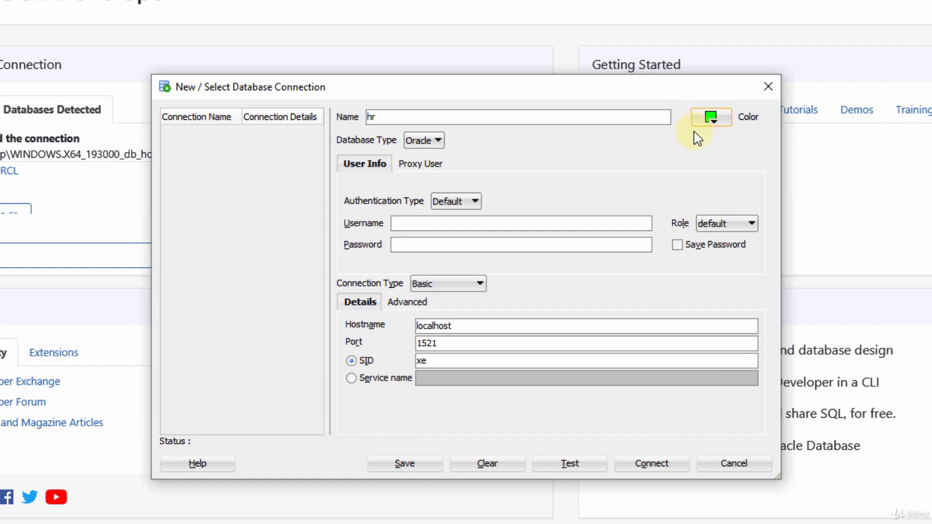
- Enter hr as the connection's username, fill in the account password and enable Save Password
{"action": "left_click", "coordinate": [416, 223]}
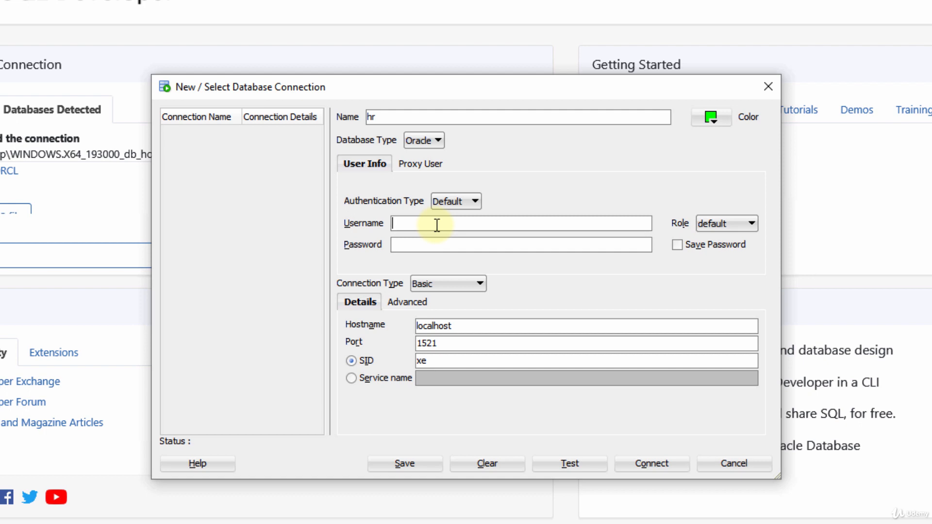
{"action": "type", "text": "hr"}
{"action": "left_click", "coordinate": [409, 243]}
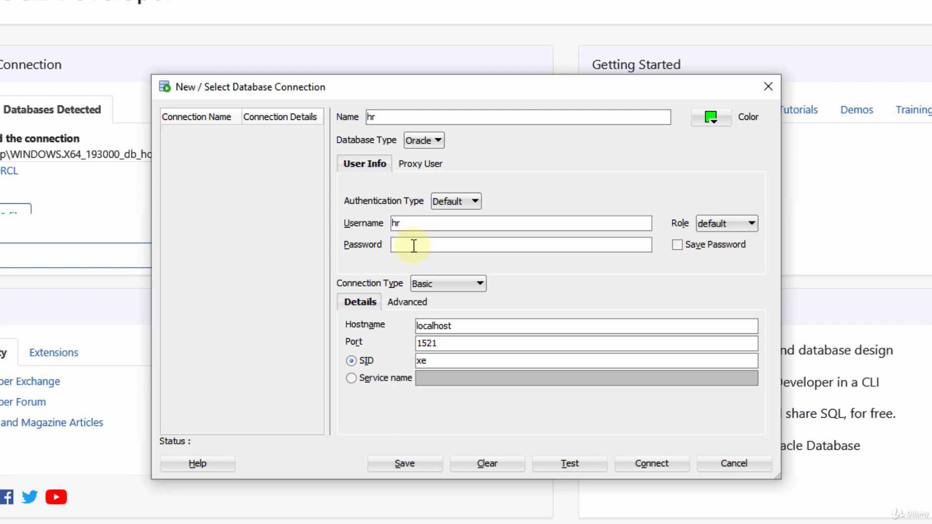
{"action": "type", "text": "hr"}
{"action": "left_click", "coordinate": [683, 245]}
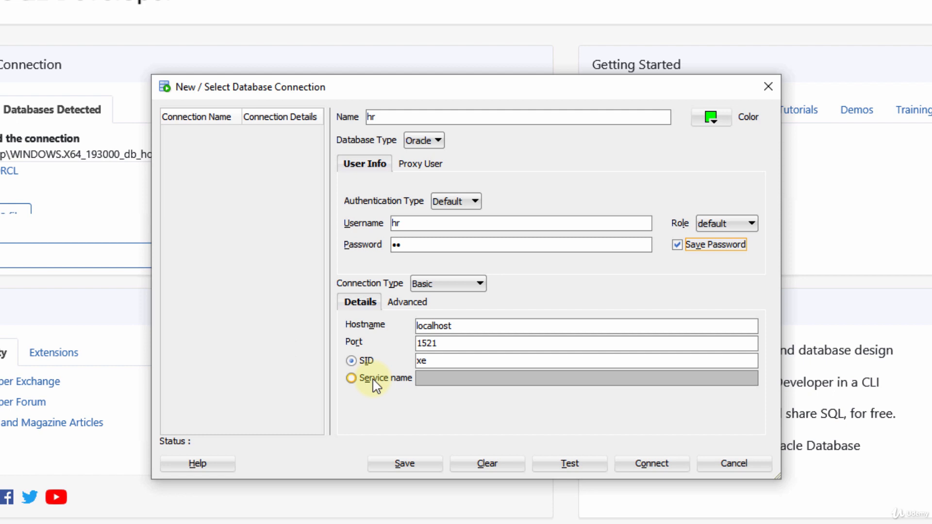
- Identify the database by the service name orclpdb instead of the SID, and test and save the hr connection
{"action": "left_click", "coordinate": [351, 378]}
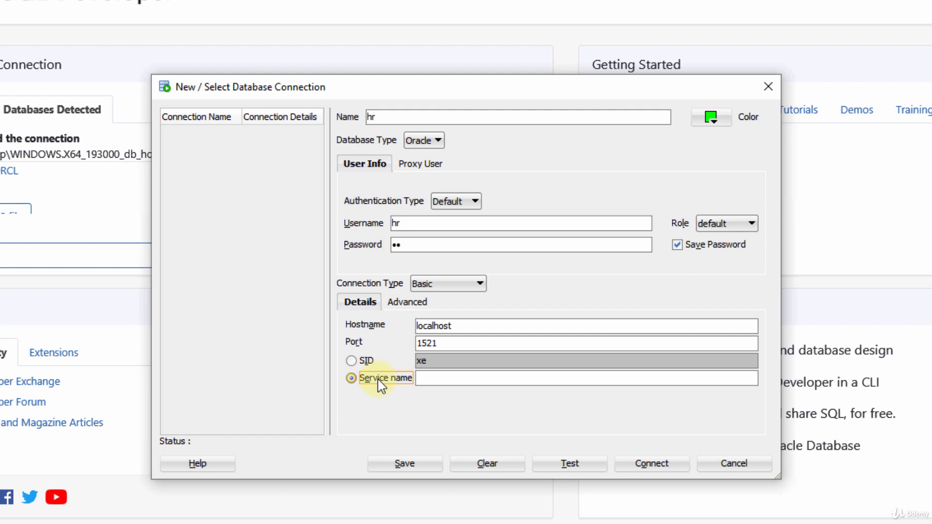
{"action": "left_click", "coordinate": [435, 378]}
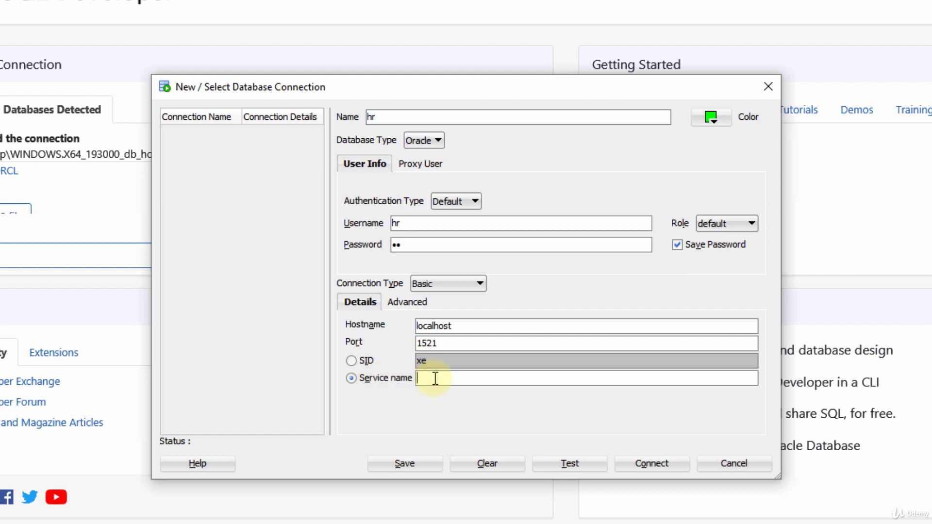
{"action": "type", "text": "orclpdb"}
{"action": "left_click", "coordinate": [584, 467]}
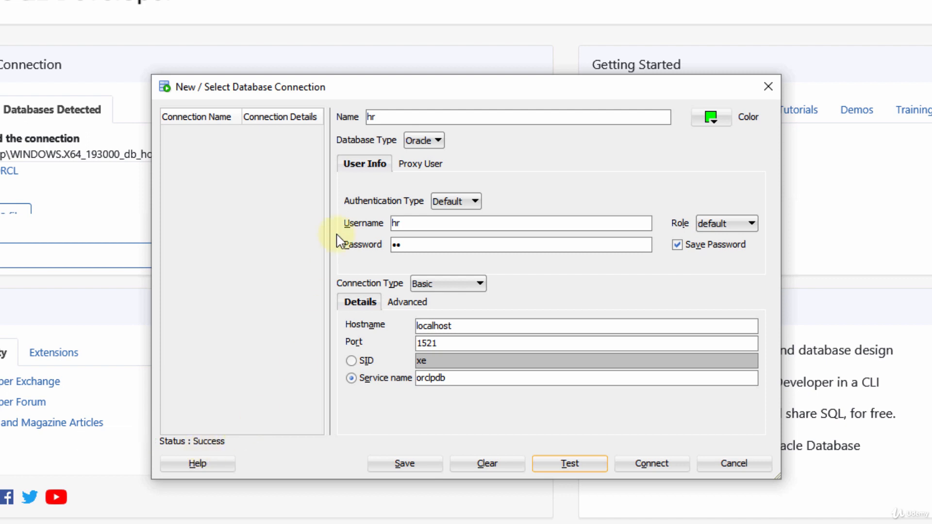
{"action": "left_click", "coordinate": [400, 466]}
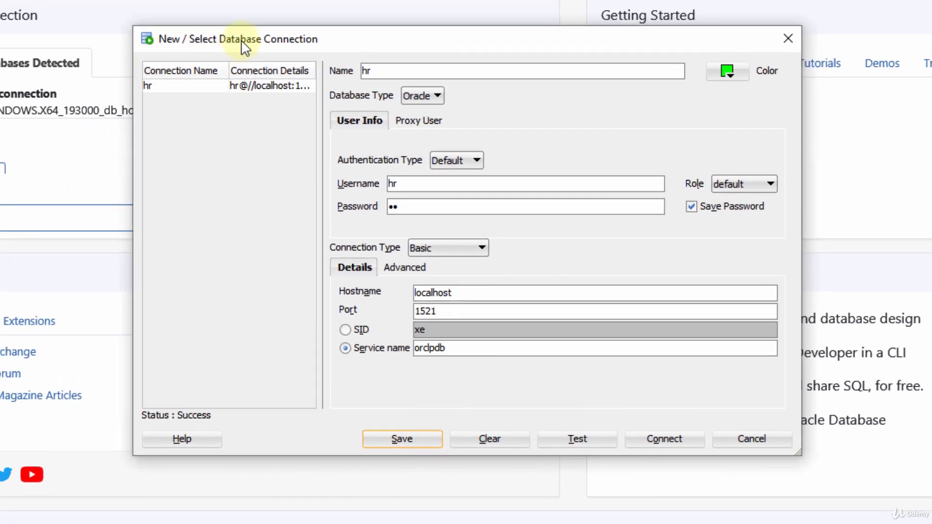
- Change the connection name and username to system, fill in the account password and test the connection
{"action": "double_click", "coordinate": [379, 72]}
{"action": "type", "text": "system"}
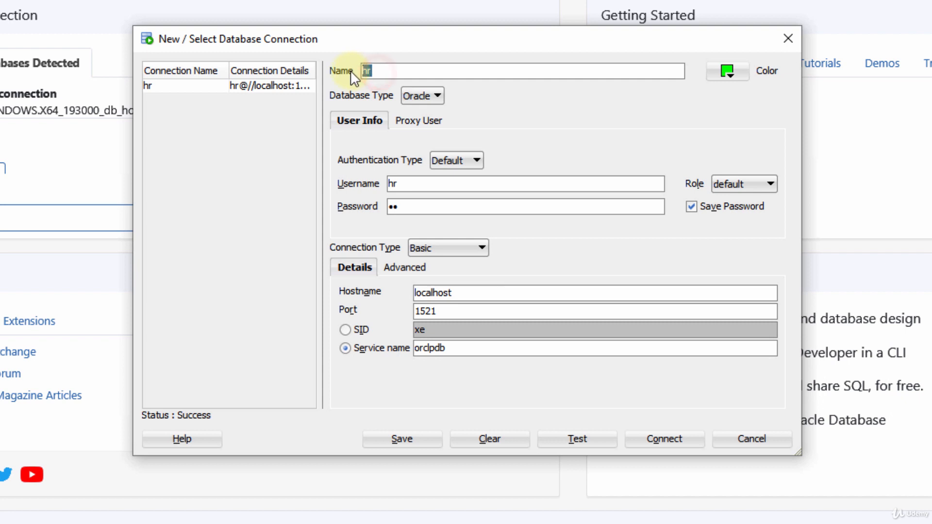
{"action": "double_click", "coordinate": [388, 183]}
{"action": "type", "text": "system"}
{"action": "double_click", "coordinate": [406, 206]}
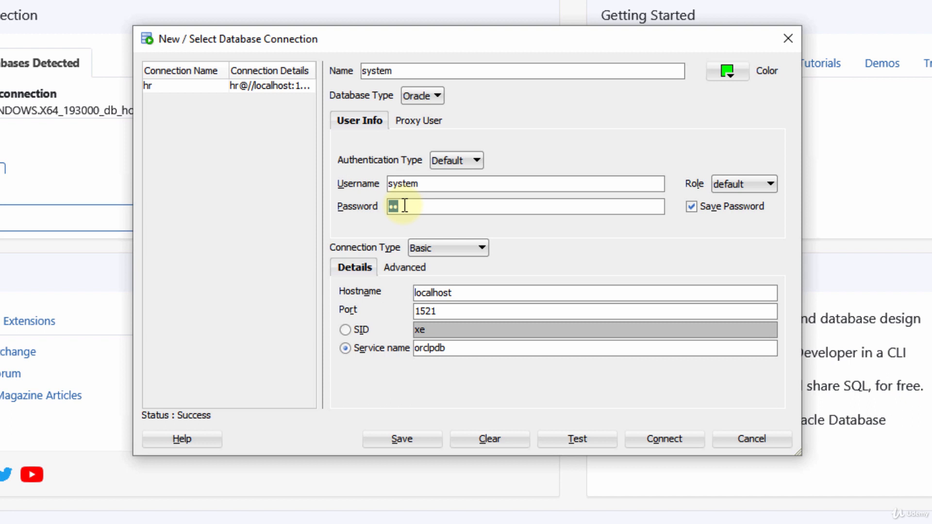
{"action": "type", "text": "•••"}
{"action": "left_click", "coordinate": [567, 441]}
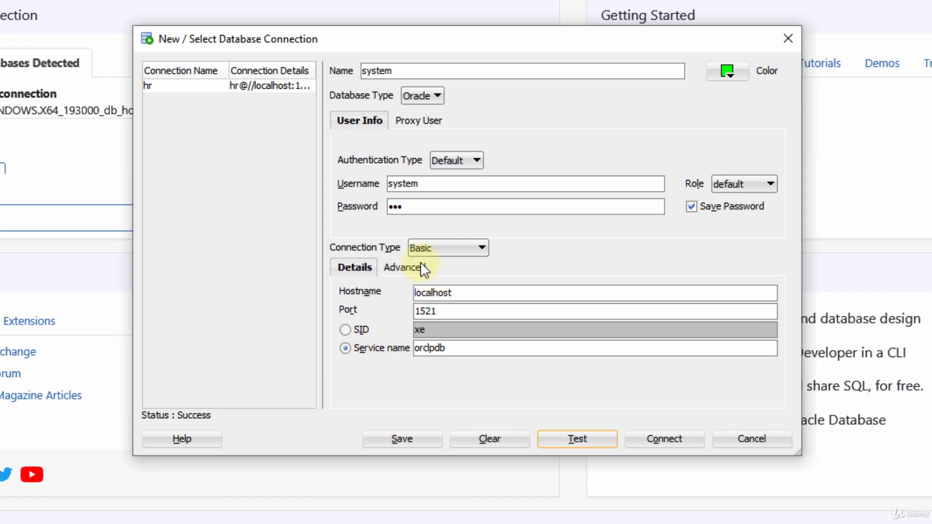
- Switch the system connection's type to TNS and choose ORCL as its network alias
{"action": "left_click", "coordinate": [447, 248]}
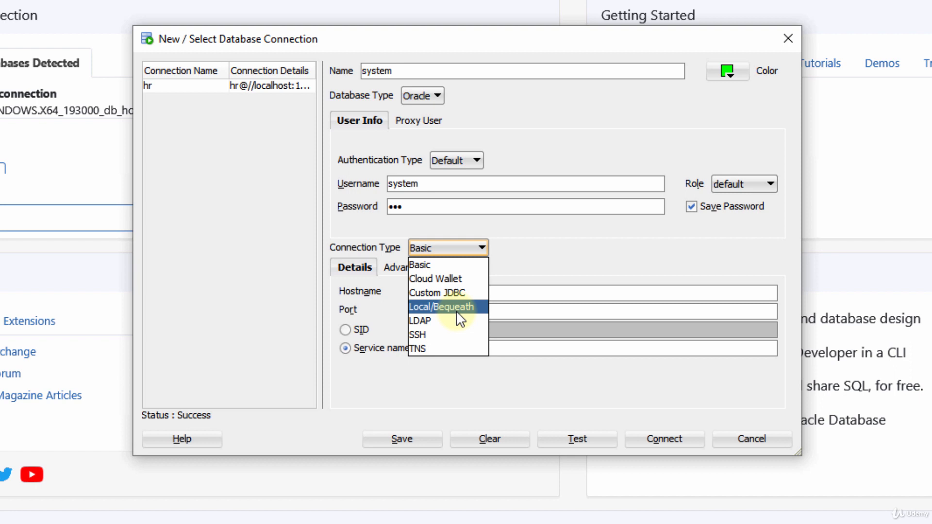
{"action": "left_click", "coordinate": [450, 348]}
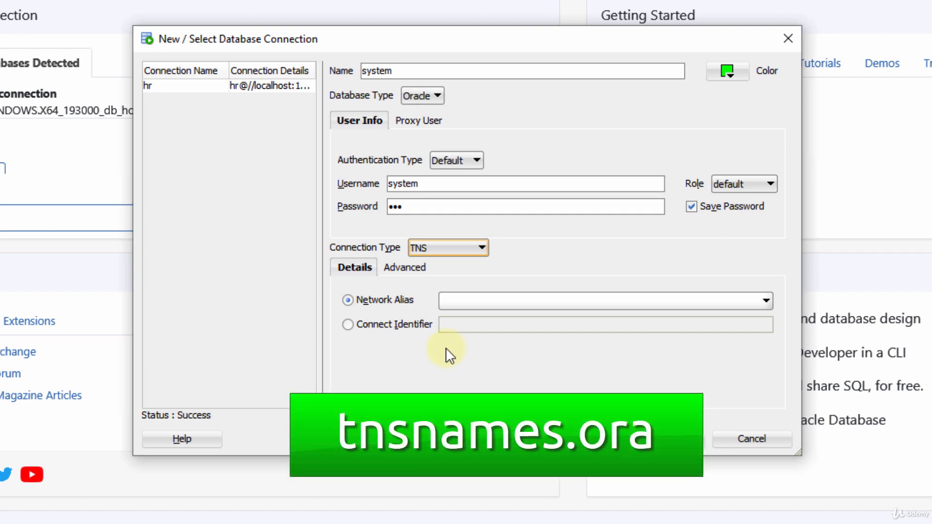
{"action": "left_click", "coordinate": [471, 307]}
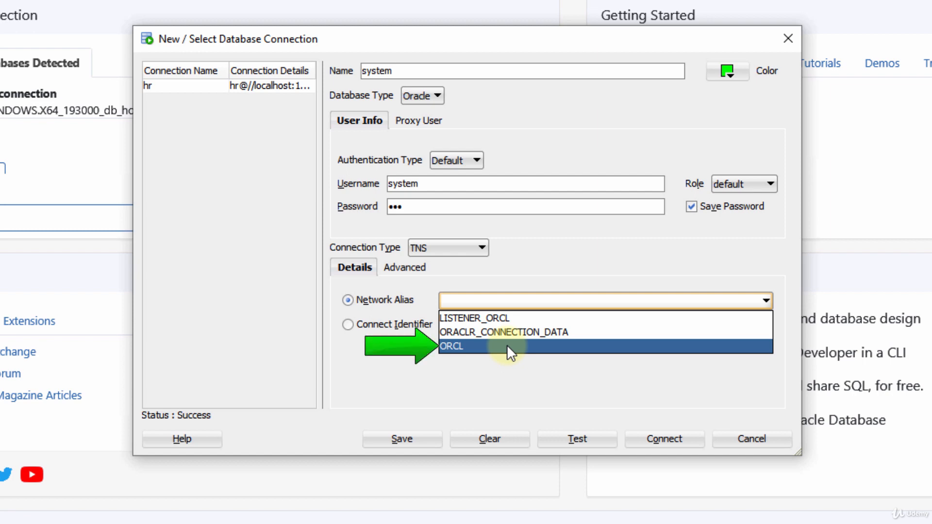
{"action": "left_click", "coordinate": [472, 347]}
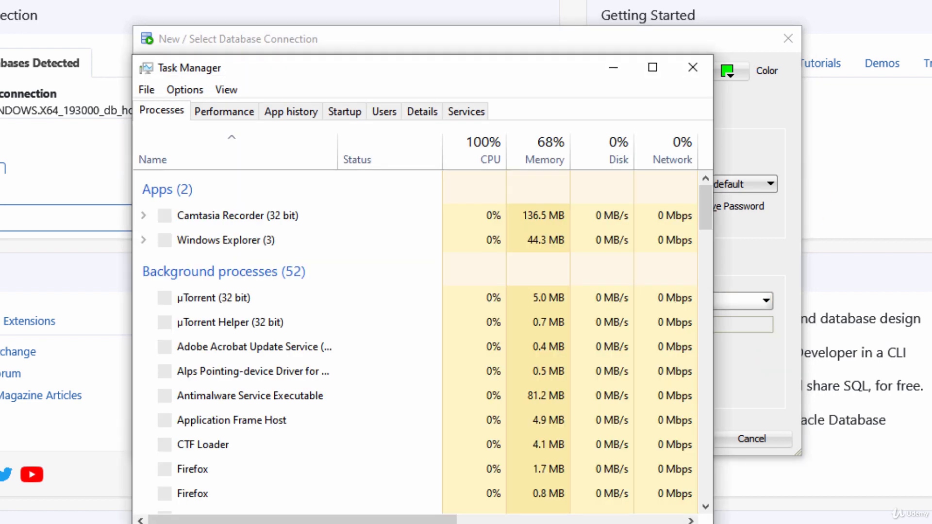
- Check in Task Manager the status of the Oracle services and the actions available for OracleOraDB19Home1TNSListener, and close it
{"action": "left_click", "coordinate": [464, 115]}
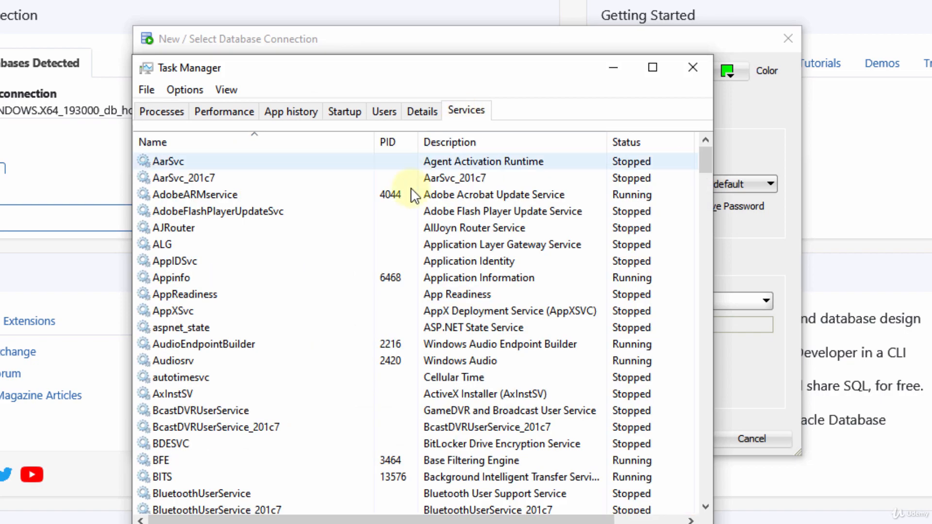
{"action": "scroll", "coordinate": [335, 300], "scroll_direction": "down", "scroll_amount": 15}
{"action": "scroll", "coordinate": [343, 290], "scroll_direction": "down", "scroll_amount": 20}
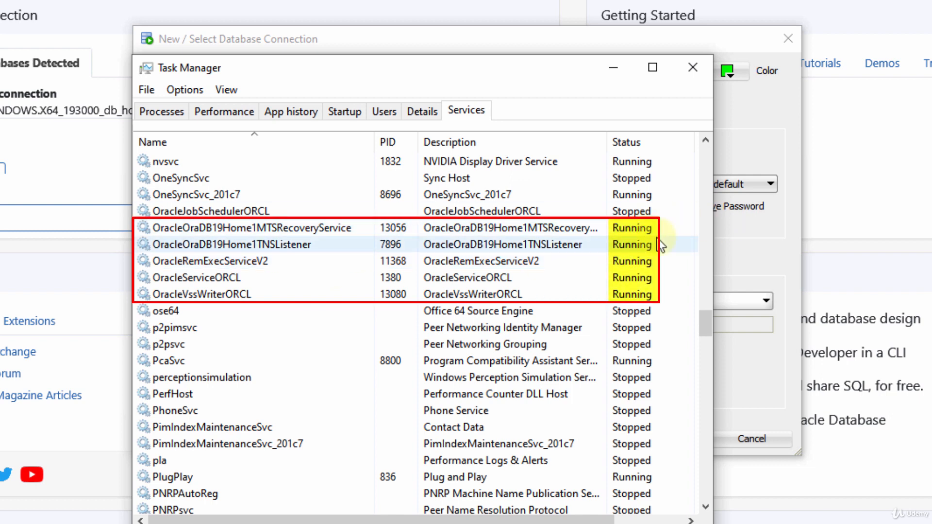
{"action": "right_click", "coordinate": [237, 245]}
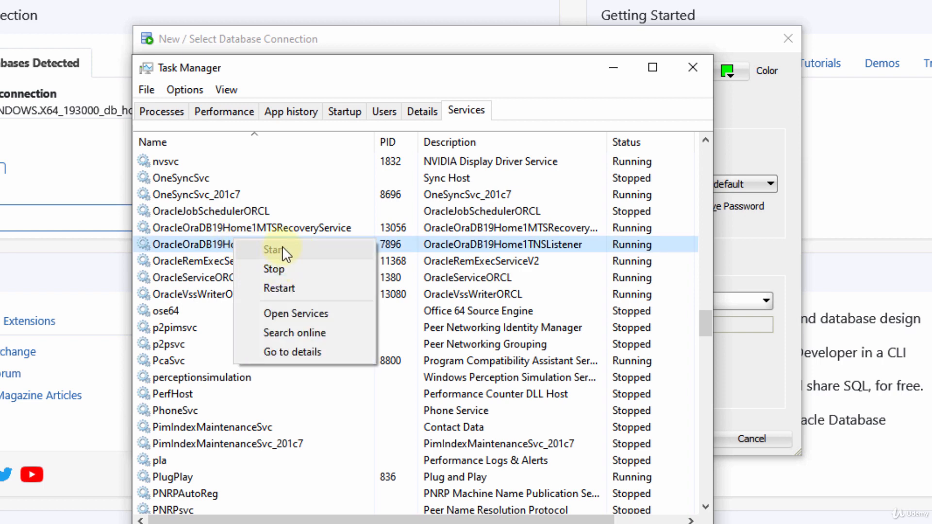
{"action": "left_click", "coordinate": [690, 75]}
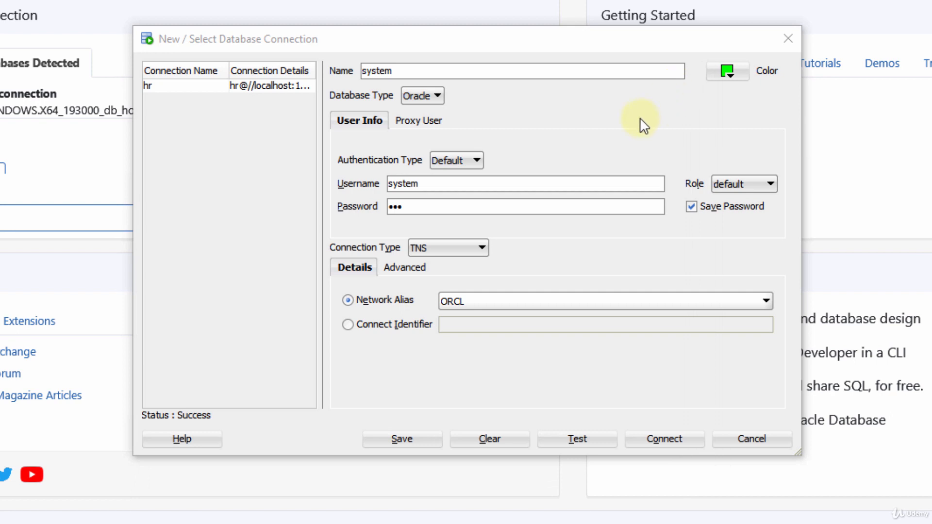
- Reselect ORCL as the network alias and test the system connection
{"action": "left_click", "coordinate": [564, 295]}
{"action": "left_click", "coordinate": [530, 344]}
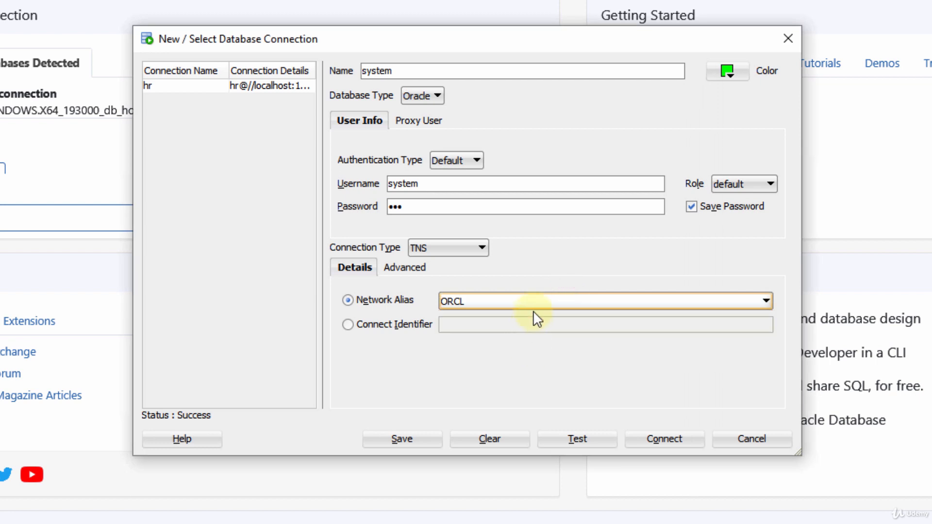
{"action": "left_click", "coordinate": [583, 438]}
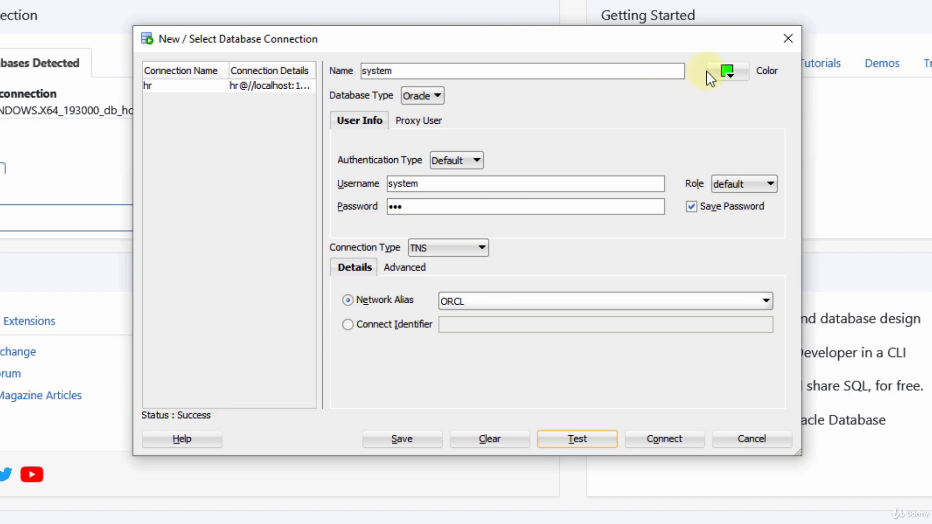
- Give the system connection the blue colour and save it
{"action": "left_click", "coordinate": [728, 71]}
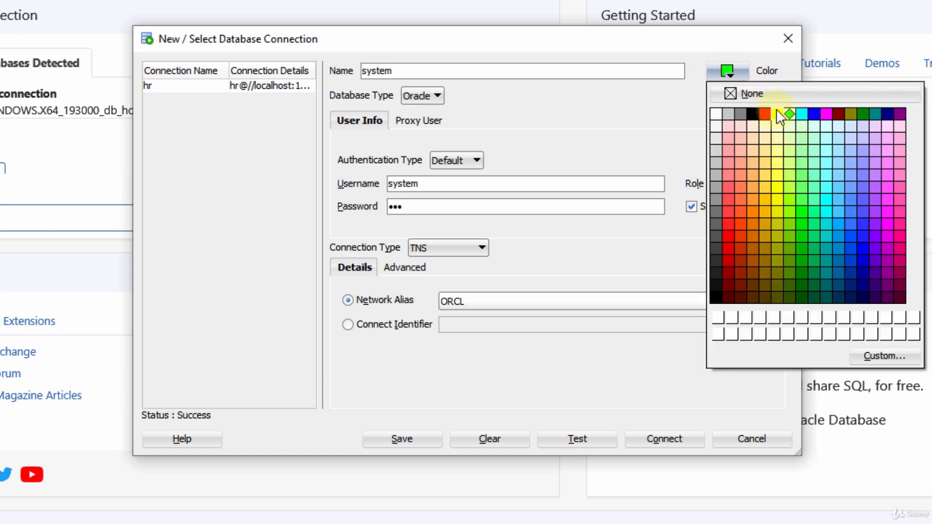
{"action": "left_click", "coordinate": [813, 115]}
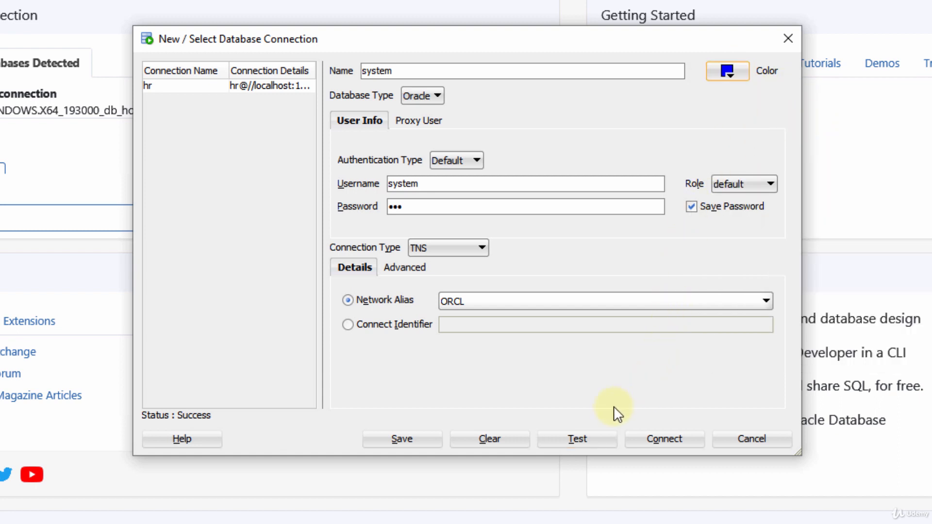
{"action": "left_click", "coordinate": [417, 441]}
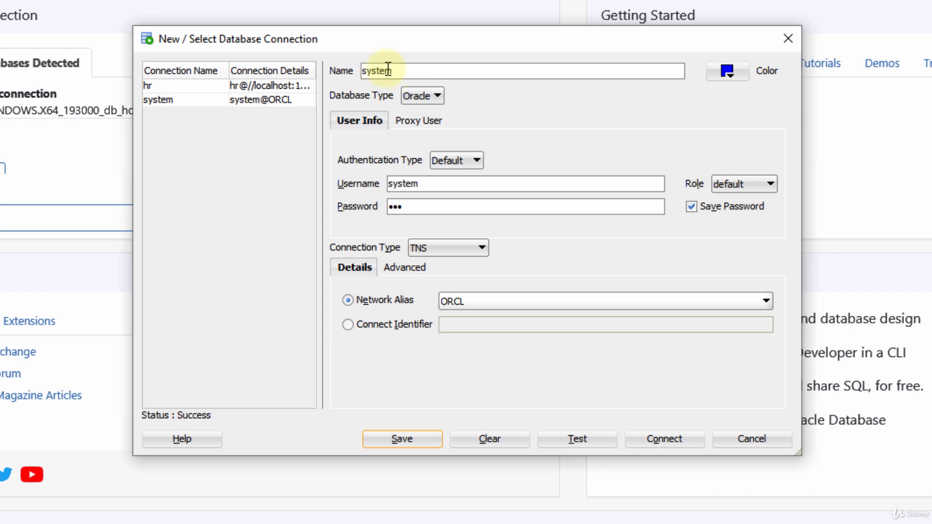
- Shorten both the connection name and the username to sys for another connection
{"action": "left_click_drag", "start_coordinate": [392, 71], "coordinate": [380, 70]}
{"action": "key", "text": "BackSpace"}
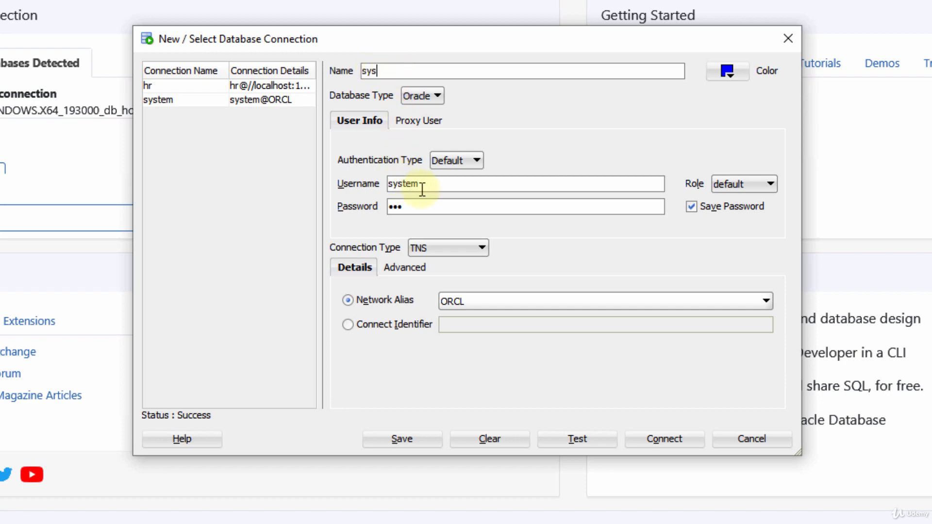
{"action": "left_click_drag", "start_coordinate": [426, 186], "coordinate": [400, 184]}
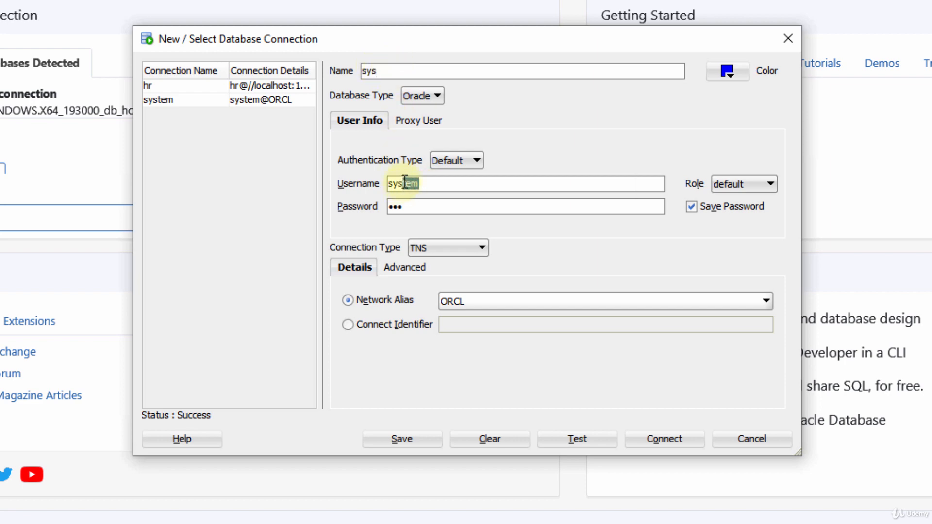
{"action": "key", "text": "BackSpace"}
{"action": "left_click", "coordinate": [413, 206]}
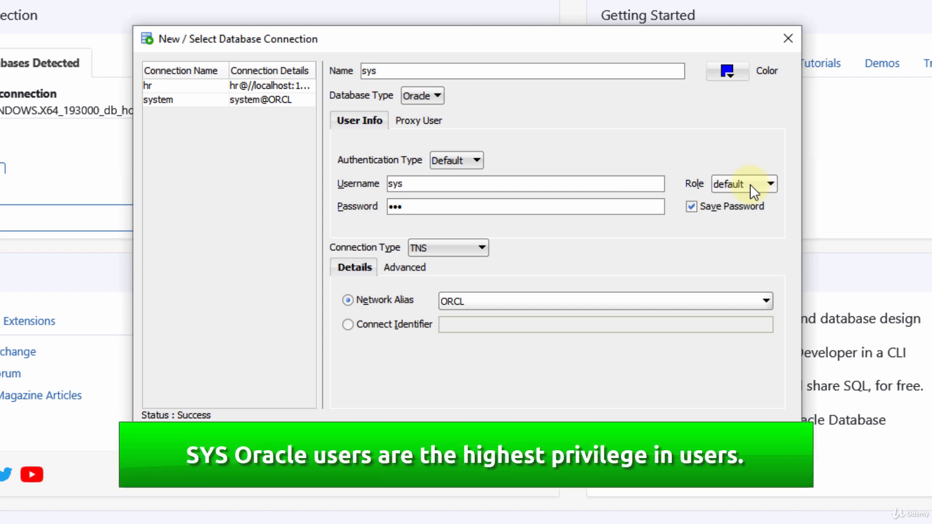
- Assign the SYSDBA role to the sys connection, and test and save it
{"action": "left_click", "coordinate": [750, 184]}
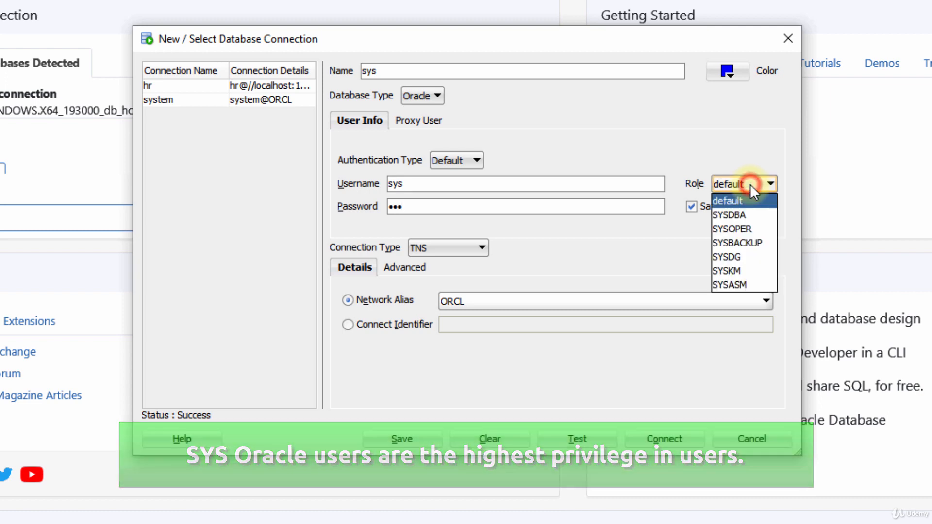
{"action": "left_click", "coordinate": [752, 214]}
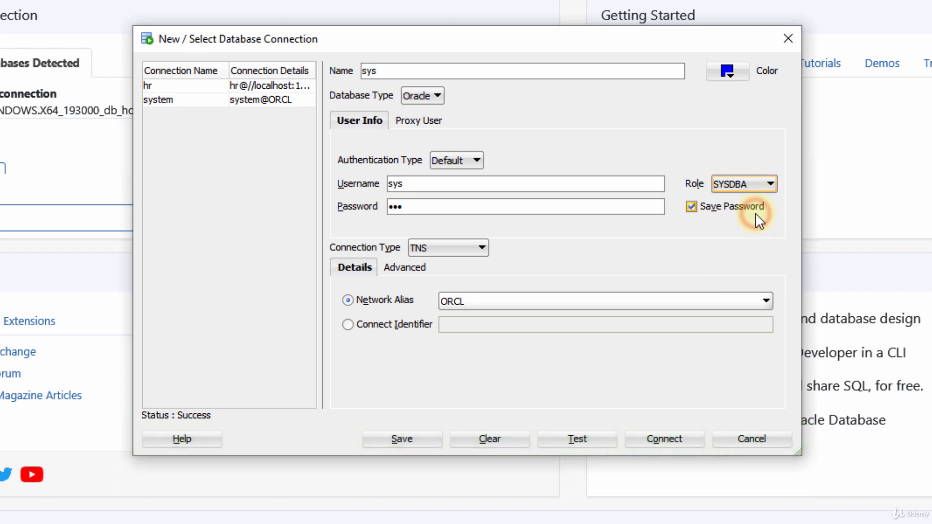
{"action": "left_click", "coordinate": [585, 438]}
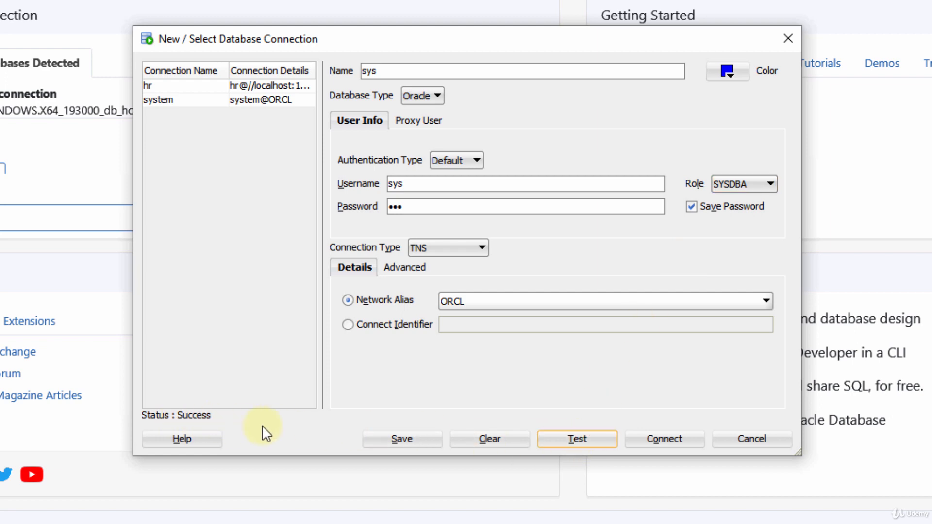
{"action": "left_click", "coordinate": [405, 439]}
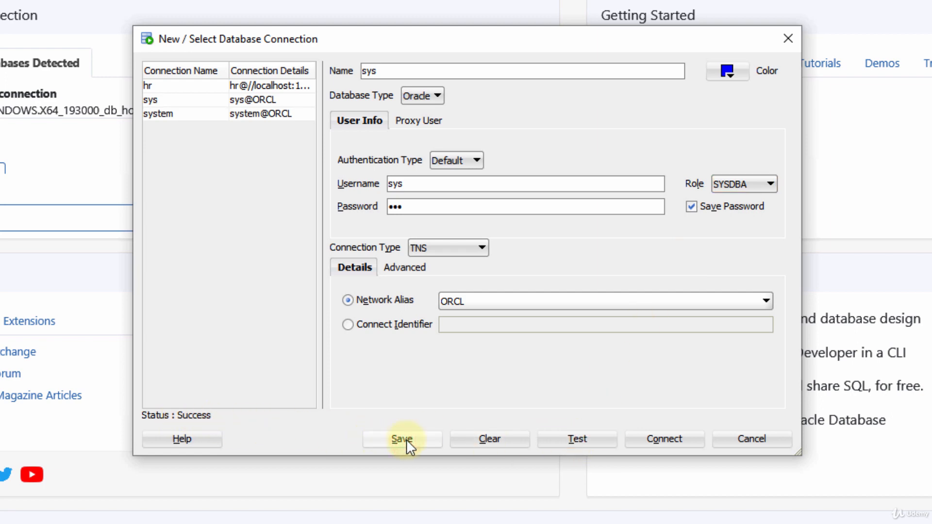
- Recolour the sys connection red and save it again
{"action": "left_click", "coordinate": [726, 70]}
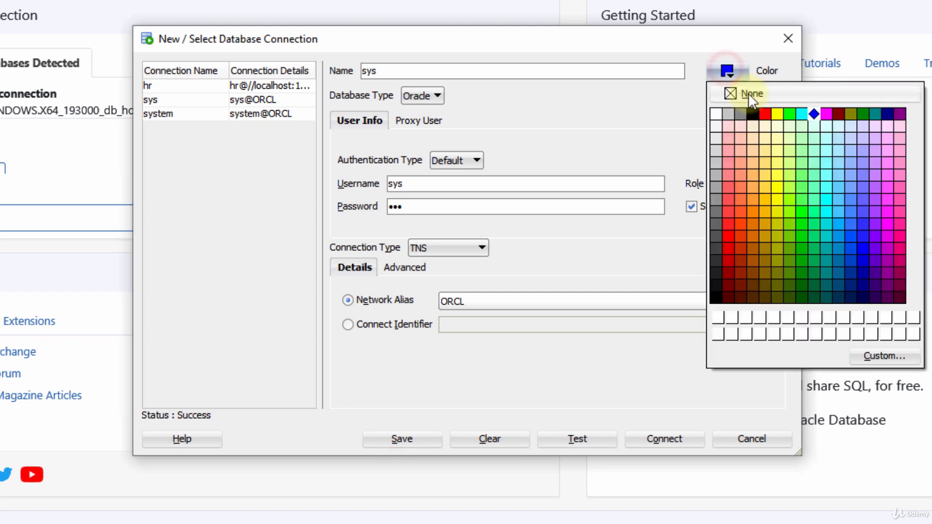
{"action": "left_click", "coordinate": [760, 113]}
{"action": "left_click", "coordinate": [402, 439]}
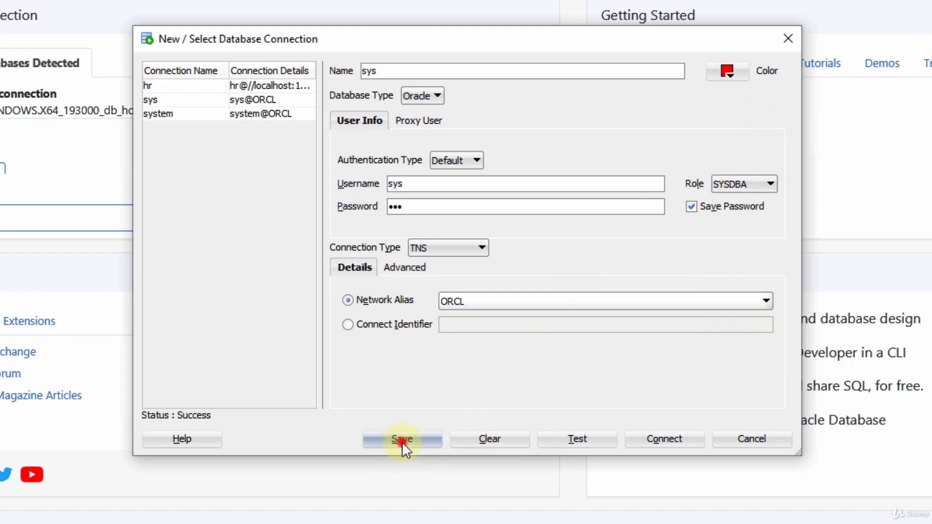
{"action": "left_click", "coordinate": [436, 278]}
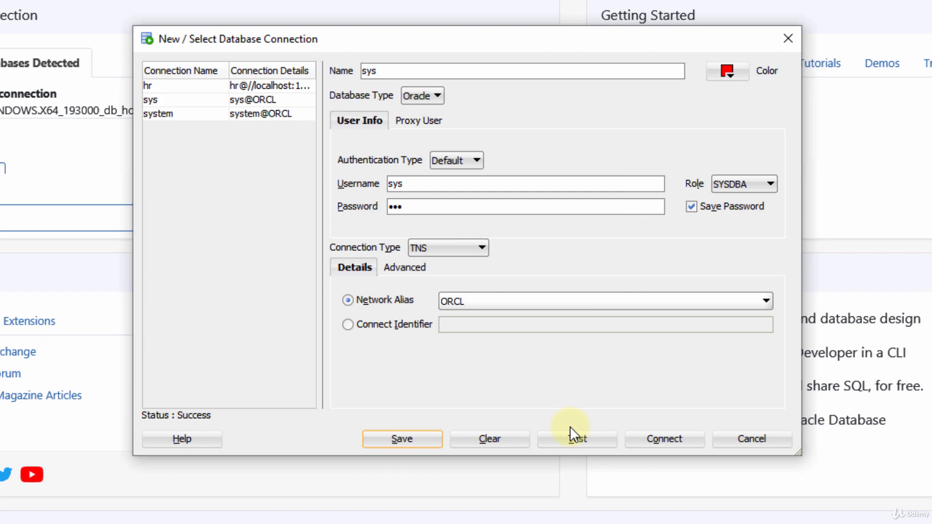
- Change the connection name and username to hr and fill in that account's password
{"action": "left_click", "coordinate": [388, 69]}
{"action": "double_click", "coordinate": [388, 69]}
{"action": "type", "text": "hr"}
{"action": "double_click", "coordinate": [417, 187]}
{"action": "type", "text": "hr"}
{"action": "double_click", "coordinate": [413, 208]}
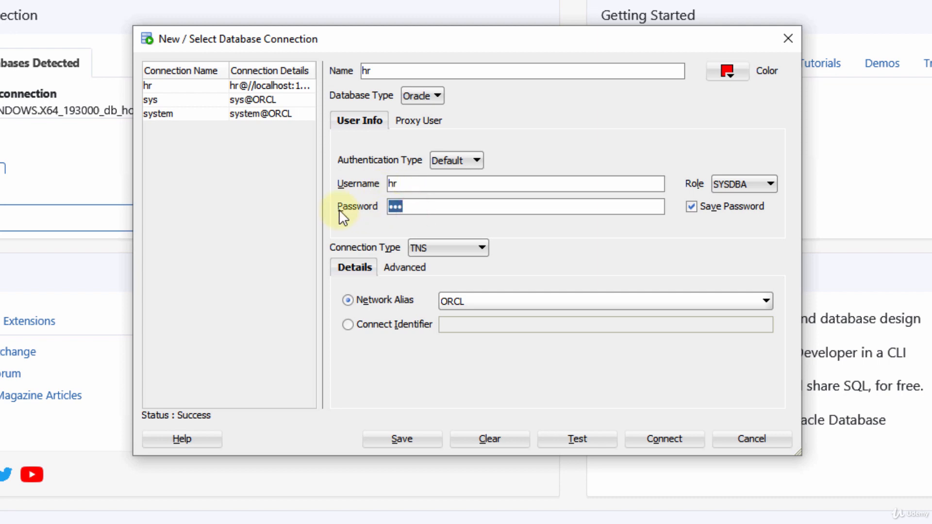
{"action": "type", "text": "hr"}
- Set the hr connection's role back to default and test it over the ORCL network alias
{"action": "left_click", "coordinate": [767, 185]}
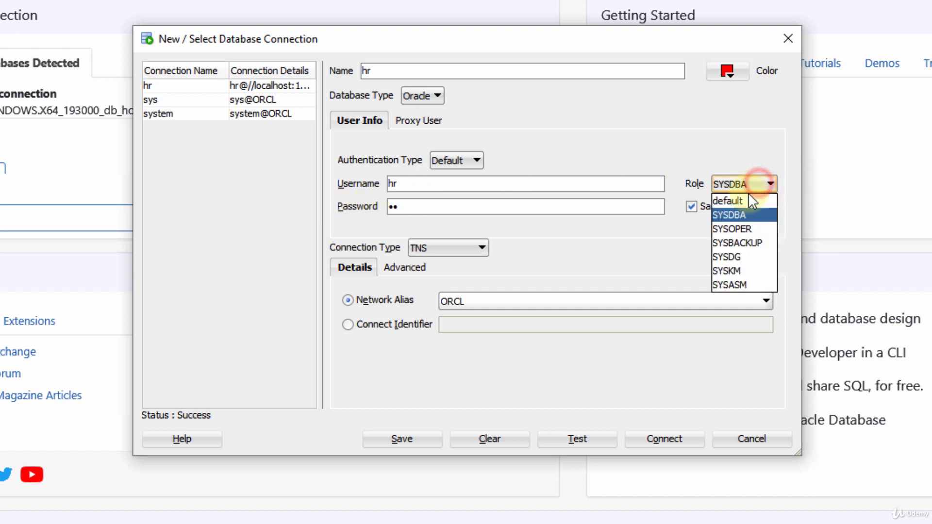
{"action": "left_click", "coordinate": [751, 201]}
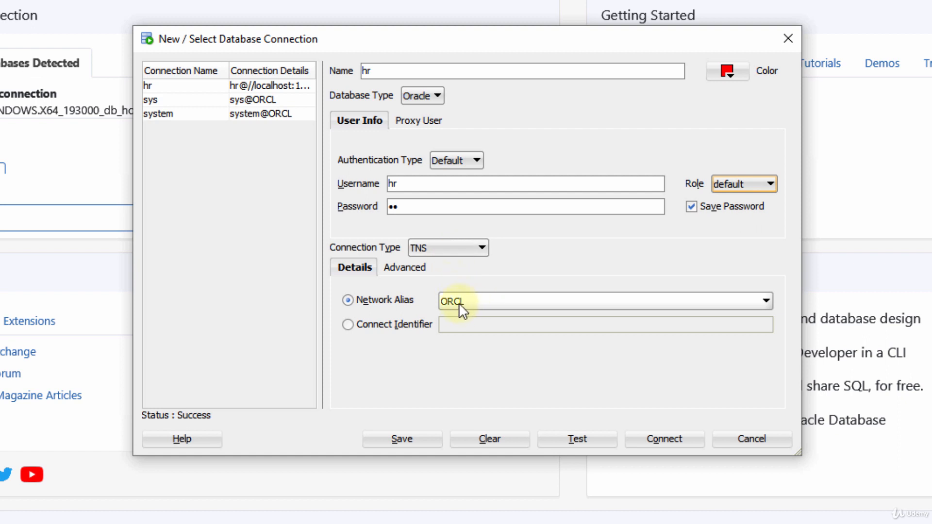
{"action": "left_click", "coordinate": [569, 434]}
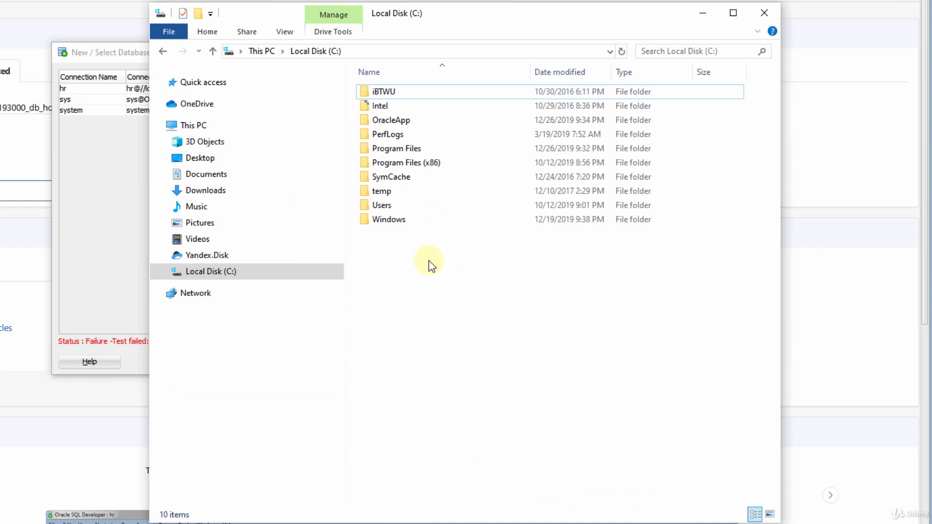
- In File Explorer, open the network\admin folder inside C:\OracleApp\WINDOWS.X64_193000_db_home
{"action": "double_click", "coordinate": [422, 125]}
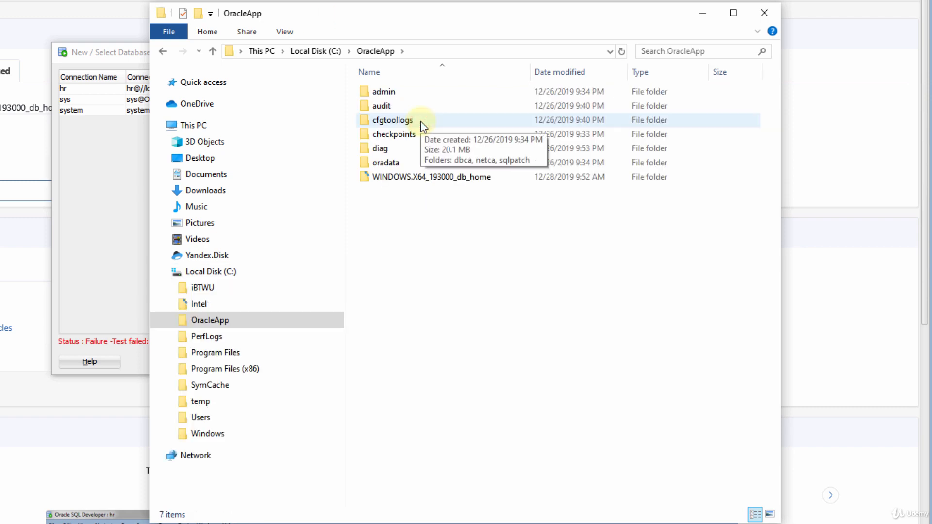
{"action": "double_click", "coordinate": [439, 177]}
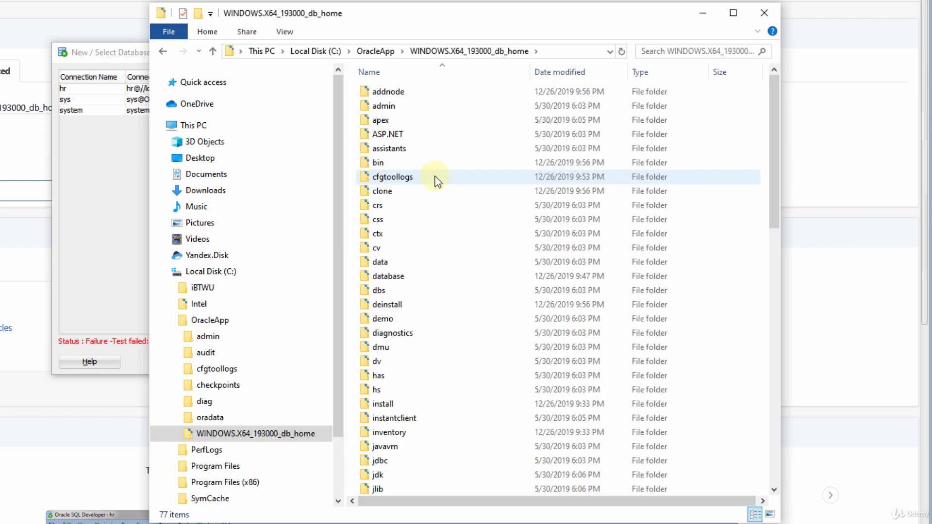
{"action": "scroll", "coordinate": [438, 179], "scroll_direction": "down", "scroll_amount": 5}
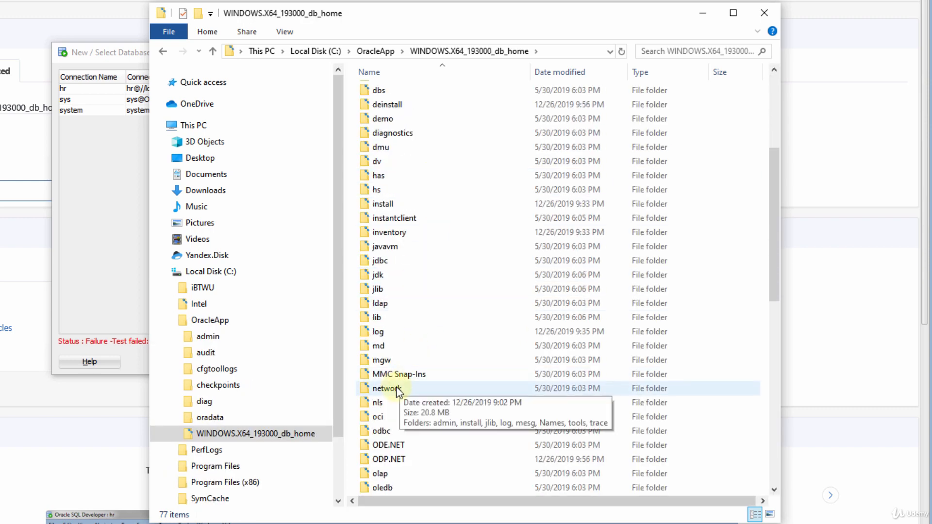
{"action": "double_click", "coordinate": [386, 387]}
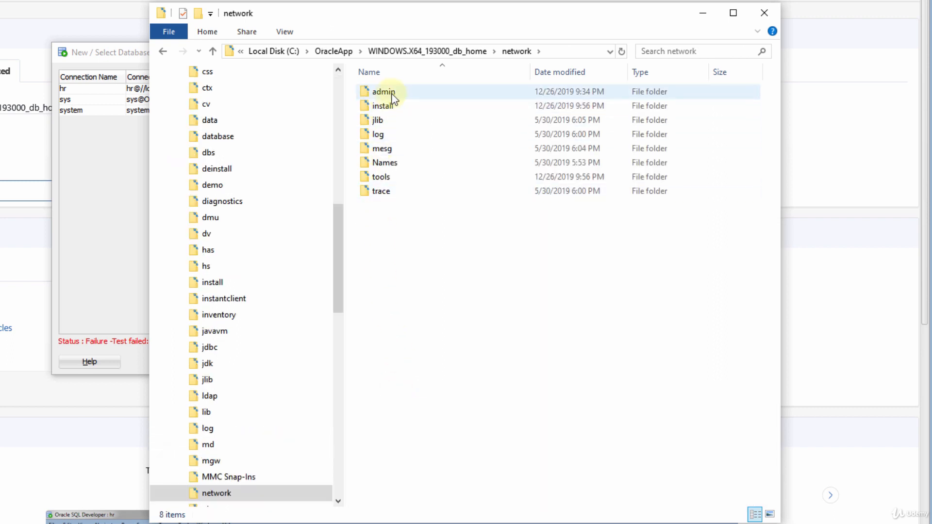
{"action": "left_click", "coordinate": [399, 92]}
{"action": "double_click", "coordinate": [399, 92]}
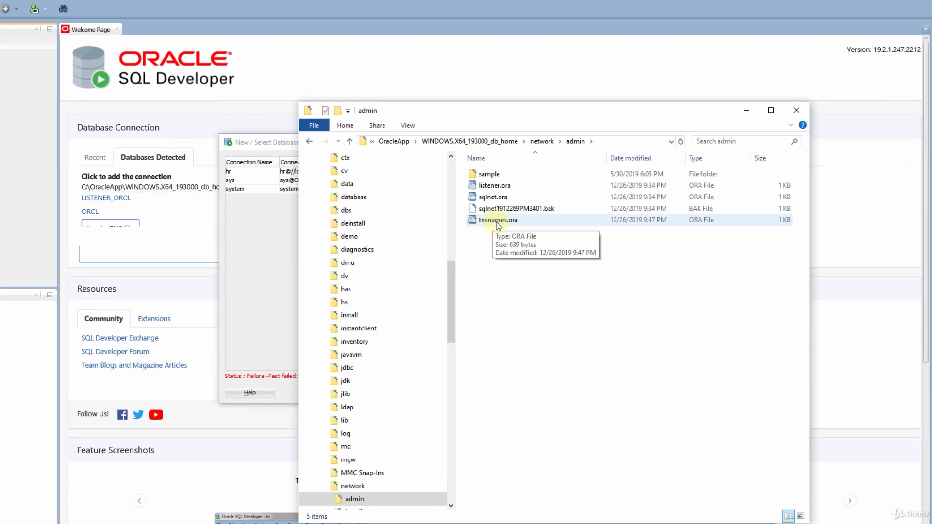
- Open tnsnames.ora and paste a copy of the whole ORCL entry below the original
{"action": "double_click", "coordinate": [497, 221]}
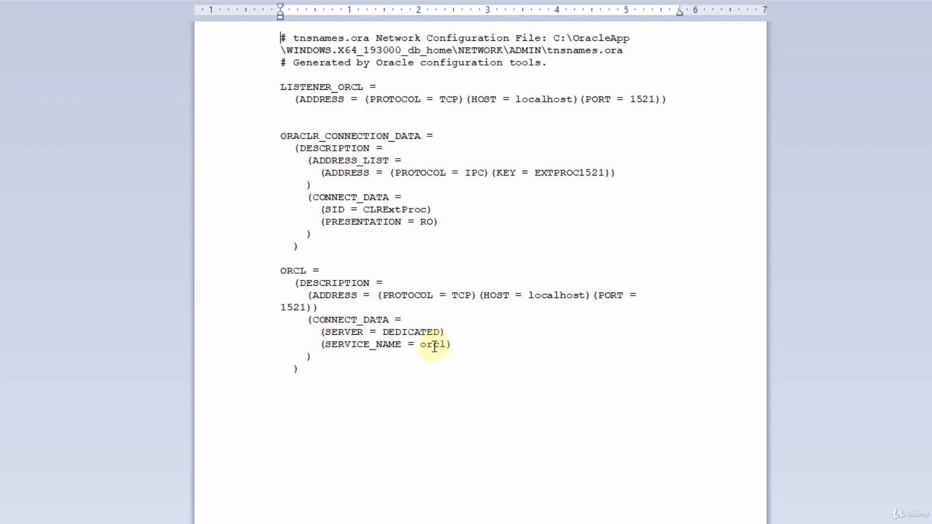
{"action": "left_click_drag", "start_coordinate": [304, 370], "coordinate": [261, 272]}
{"action": "key", "text": "ctrl+c"}
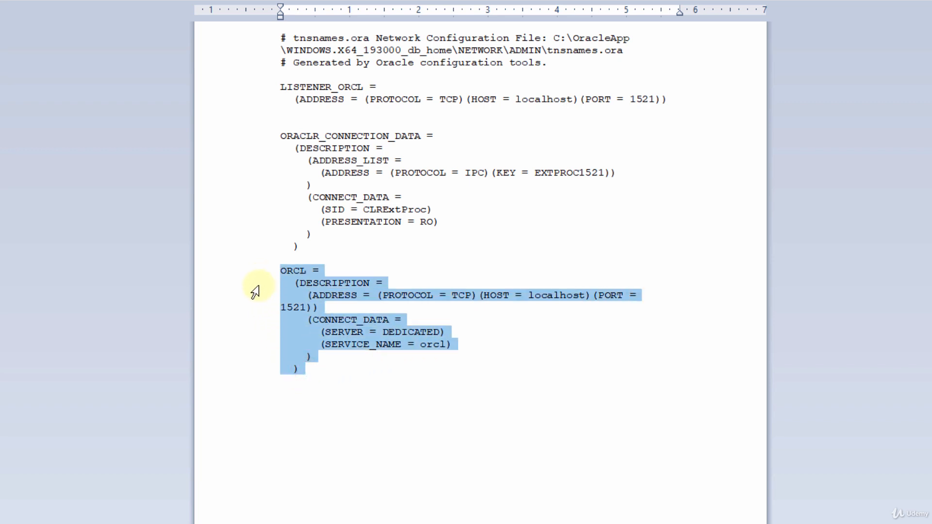
{"action": "left_click", "coordinate": [306, 406]}
{"action": "key", "text": "ctrl+v"}
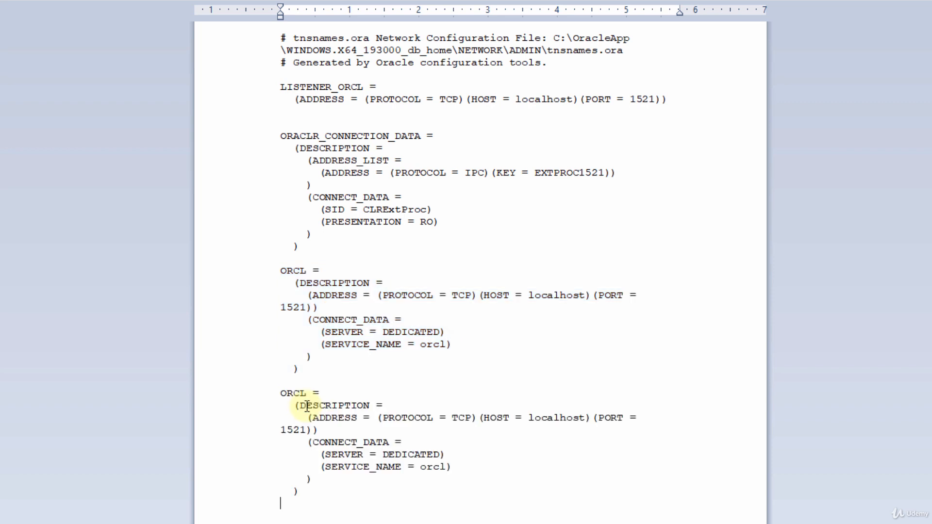
- Rename the copied entry ORCLPDB, set its service name to orclpdb and save the file
{"action": "left_click", "coordinate": [307, 394]}
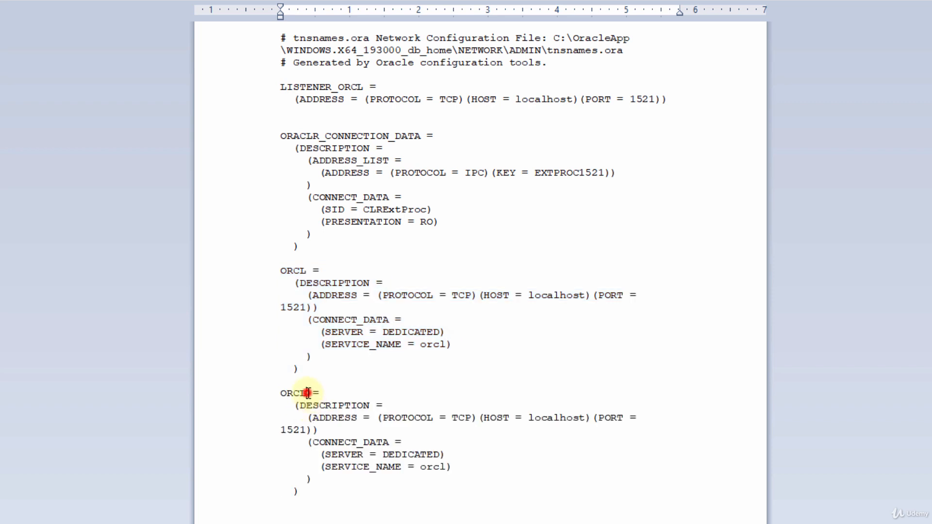
{"action": "type", "text": "PDB"}
{"action": "left_click", "coordinate": [444, 465]}
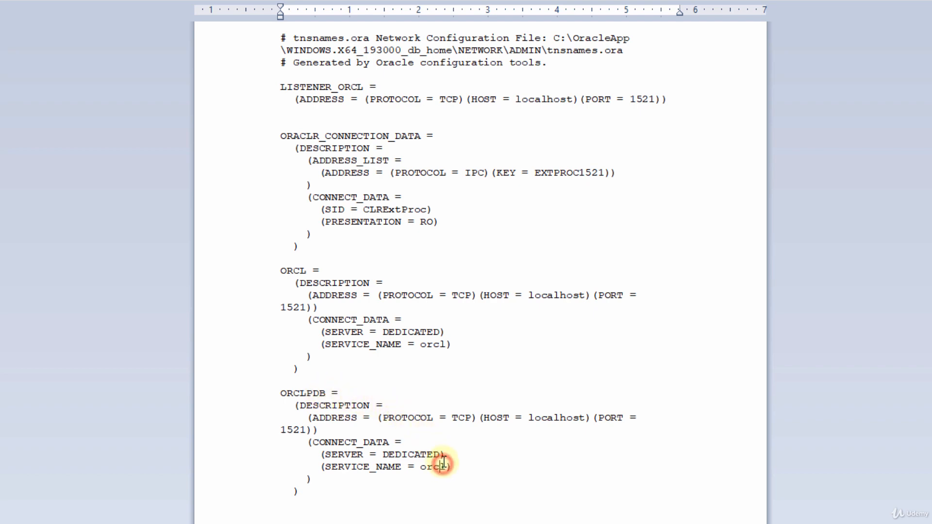
{"action": "type", "text": "pdb"}
{"action": "key", "text": "ctrl+s"}
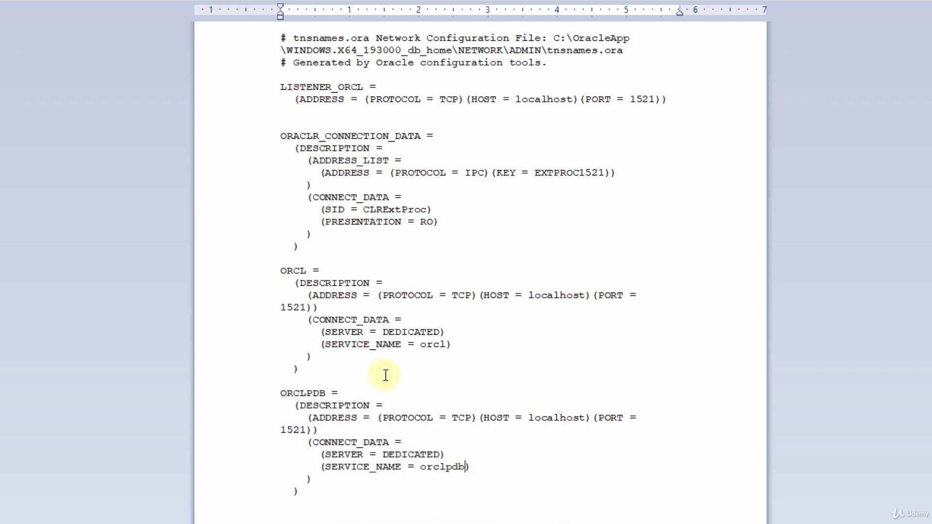
- Close tnsnames.ora and return to SQL Developer, replacing the open connection dialog with a fresh one
{"action": "left_click", "coordinate": [520, 337]}
{"action": "left_click", "coordinate": [920, 6]}
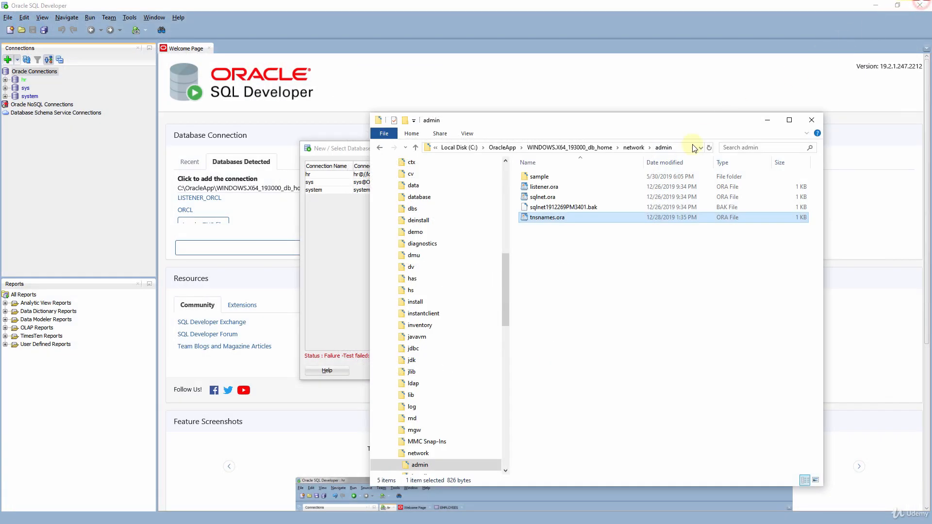
{"action": "left_click", "coordinate": [763, 119]}
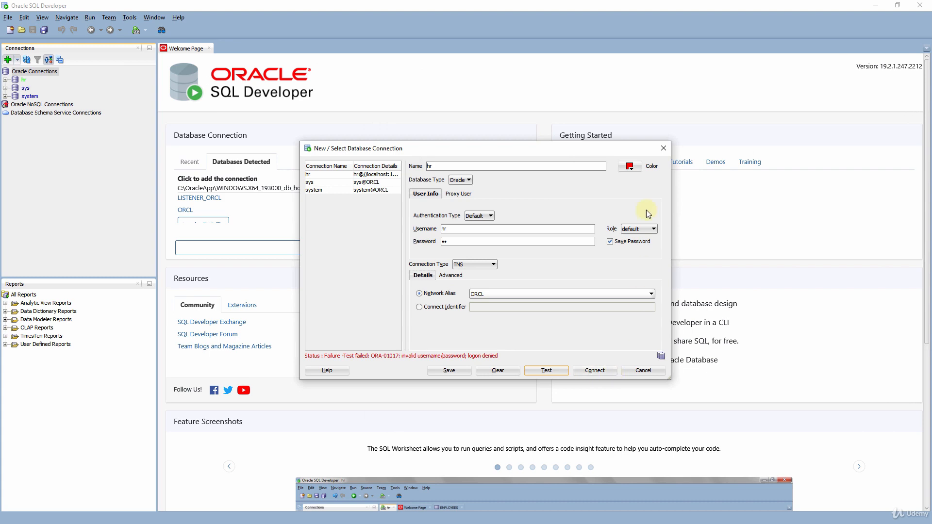
{"action": "left_click", "coordinate": [663, 146]}
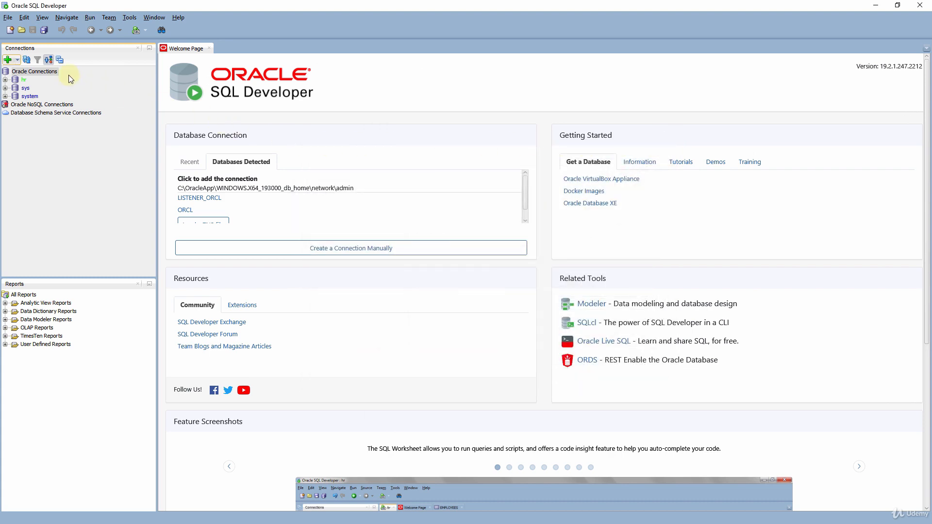
{"action": "left_click", "coordinate": [8, 61]}
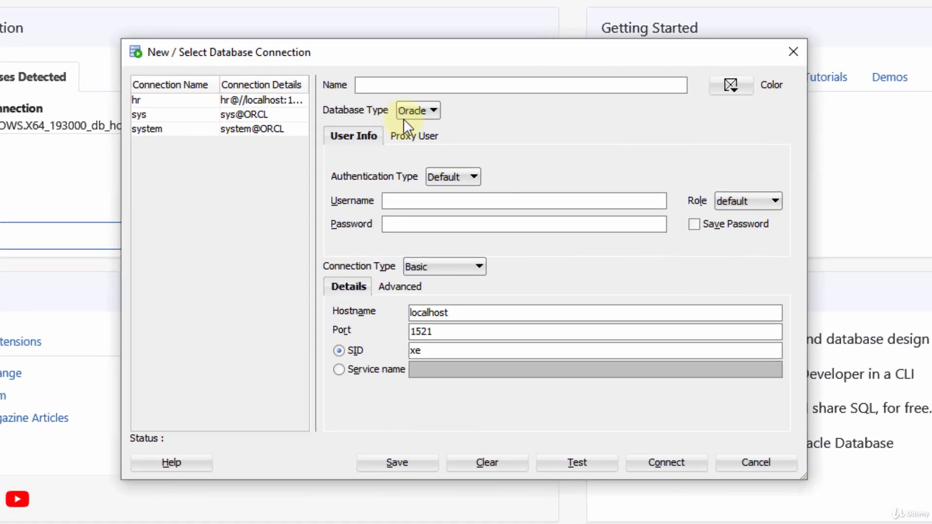
- Name the new connection hr, enter hr as the username and fill in that account's password
{"action": "type", "text": "hr"}
{"action": "left_click", "coordinate": [433, 201]}
{"action": "type", "text": "hr"}
{"action": "left_click", "coordinate": [423, 217]}
{"action": "type", "text": "hr"}
- Set the hr connection to type TNS with network alias ORCLPDB, test it and enable saving its password
{"action": "left_click", "coordinate": [418, 266]}
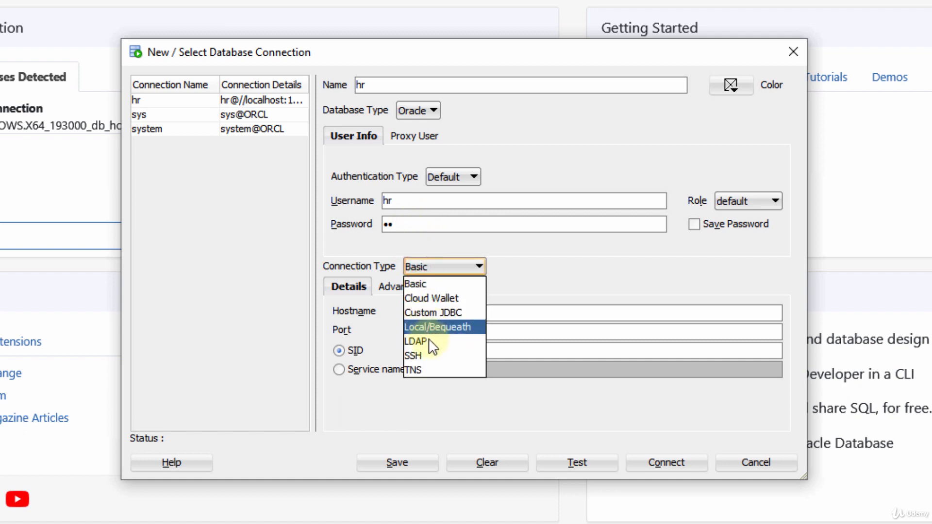
{"action": "left_click", "coordinate": [430, 370]}
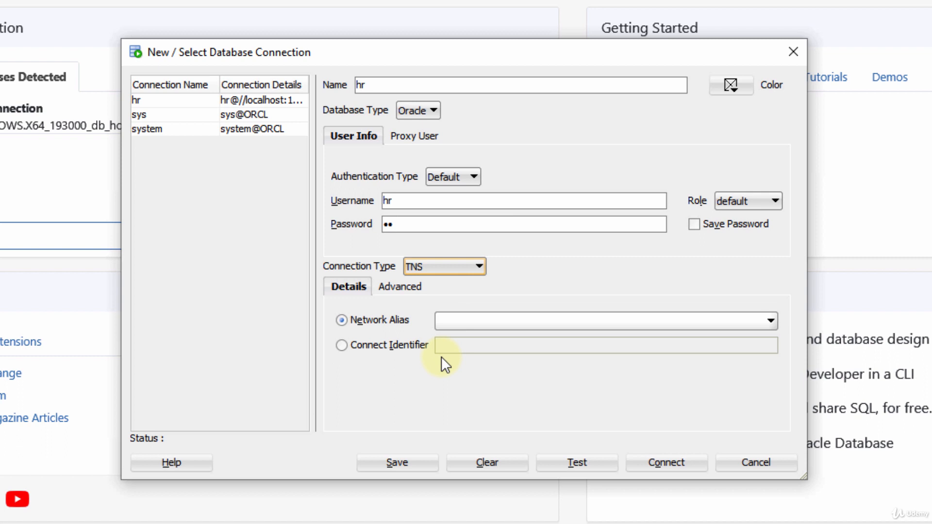
{"action": "left_click", "coordinate": [487, 320]}
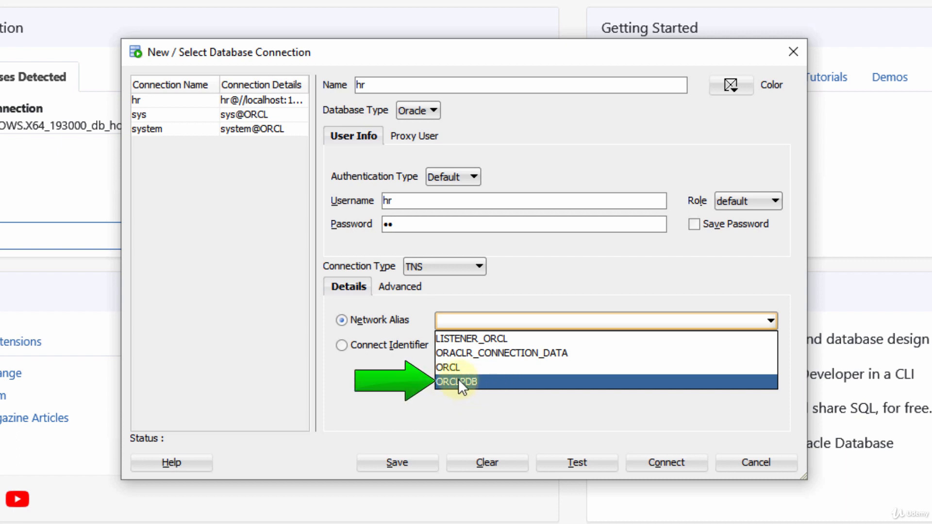
{"action": "left_click", "coordinate": [490, 383]}
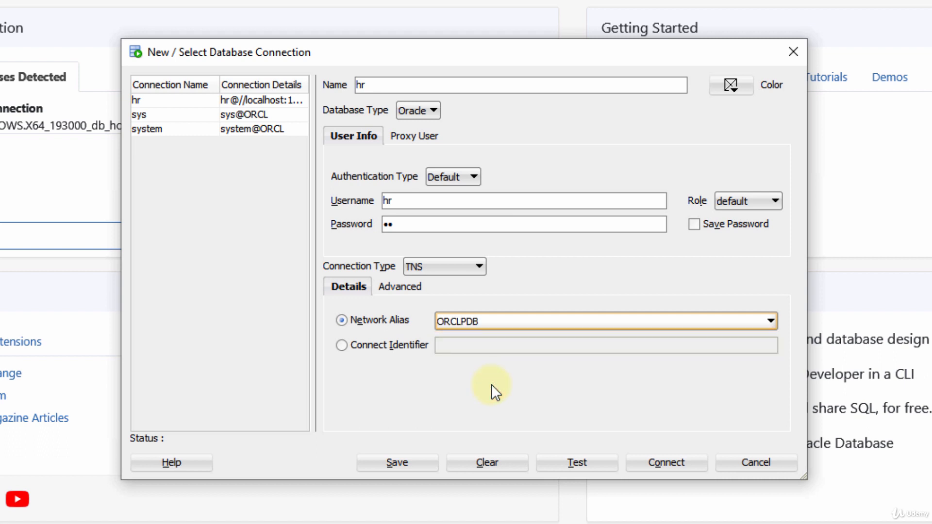
{"action": "left_click", "coordinate": [577, 463]}
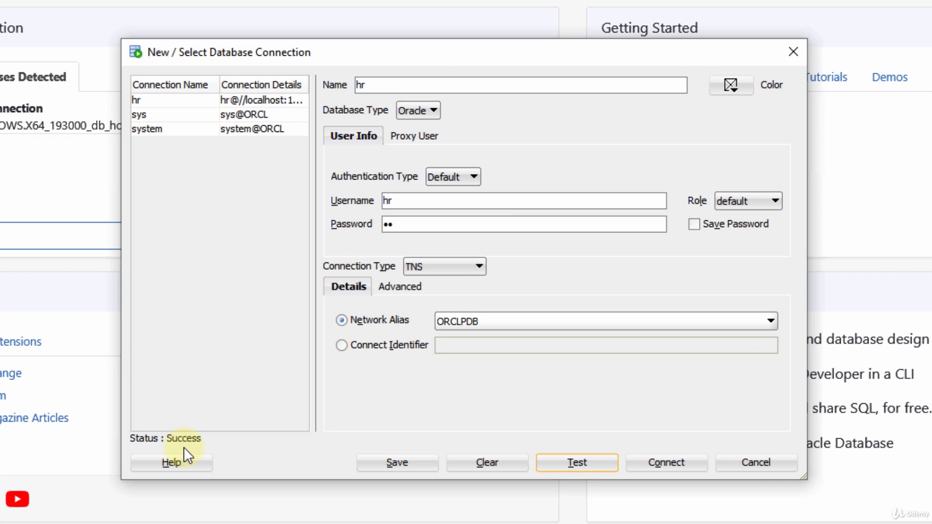
{"action": "left_click", "coordinate": [694, 224]}
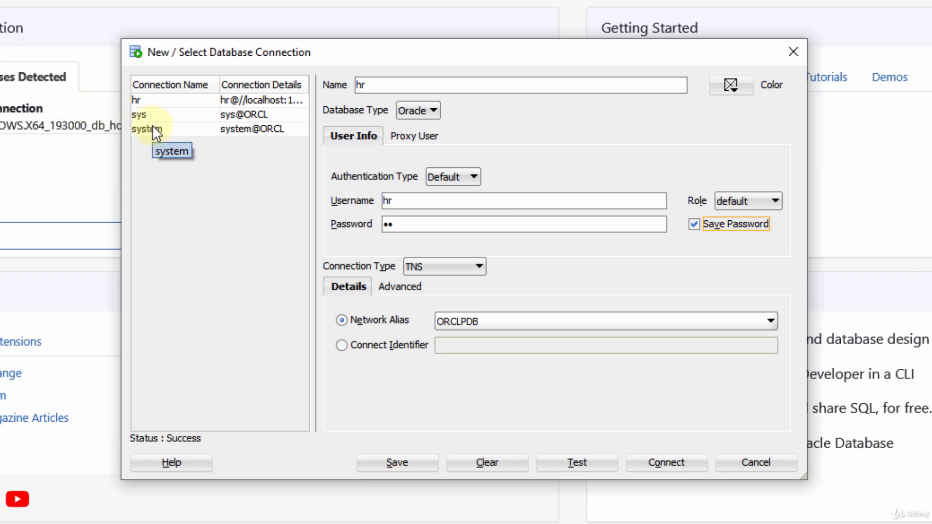
{"action": "left_click", "coordinate": [464, 322]}
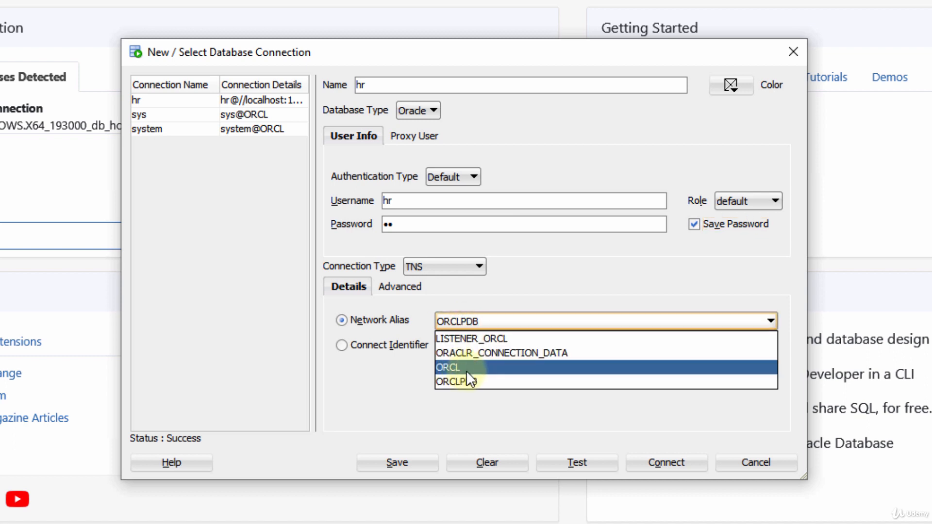
{"action": "left_click", "coordinate": [258, 196]}
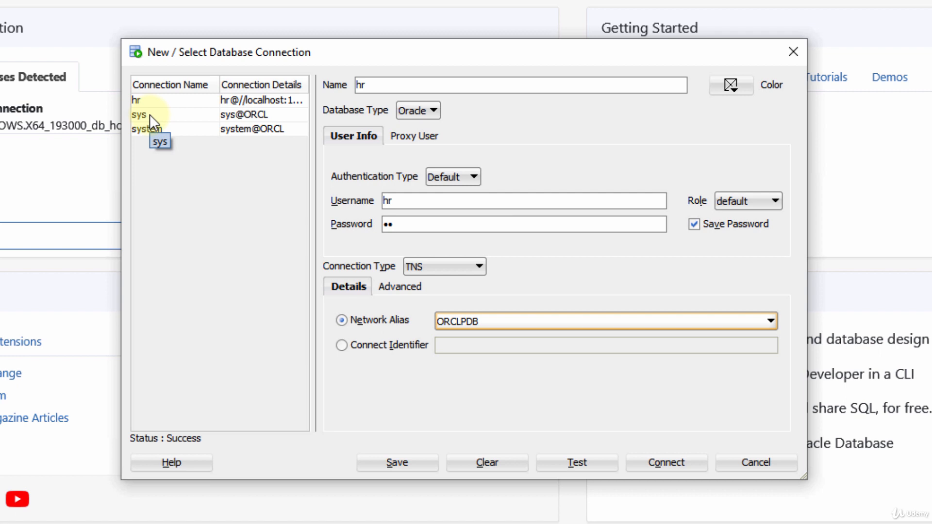
- Change the system connection's network alias to ORCLPDB, test it and save over the existing connection
{"action": "left_click", "coordinate": [173, 127]}
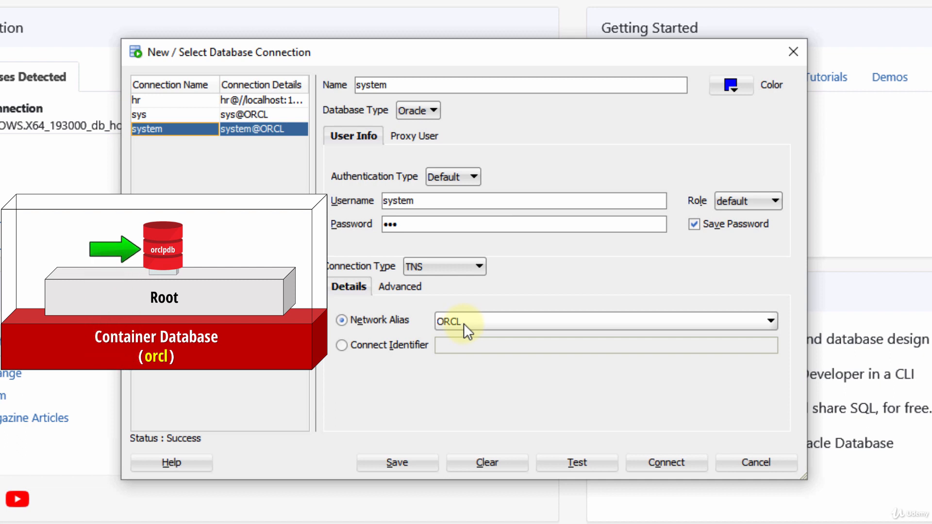
{"action": "left_click", "coordinate": [464, 323]}
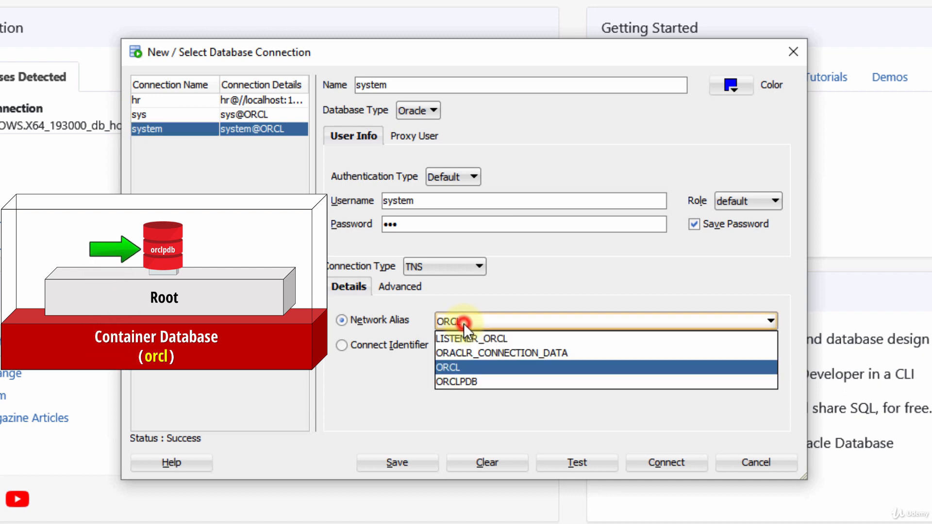
{"action": "left_click", "coordinate": [490, 382]}
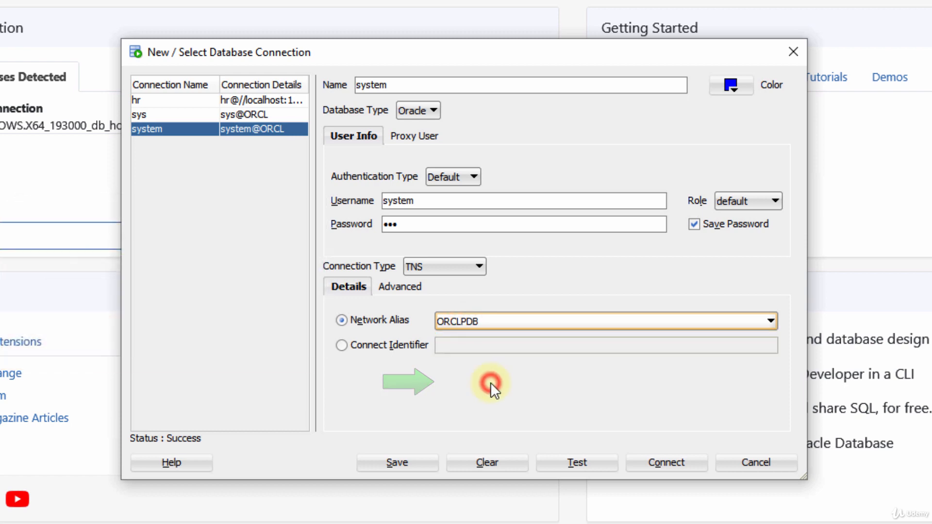
{"action": "left_click", "coordinate": [566, 459]}
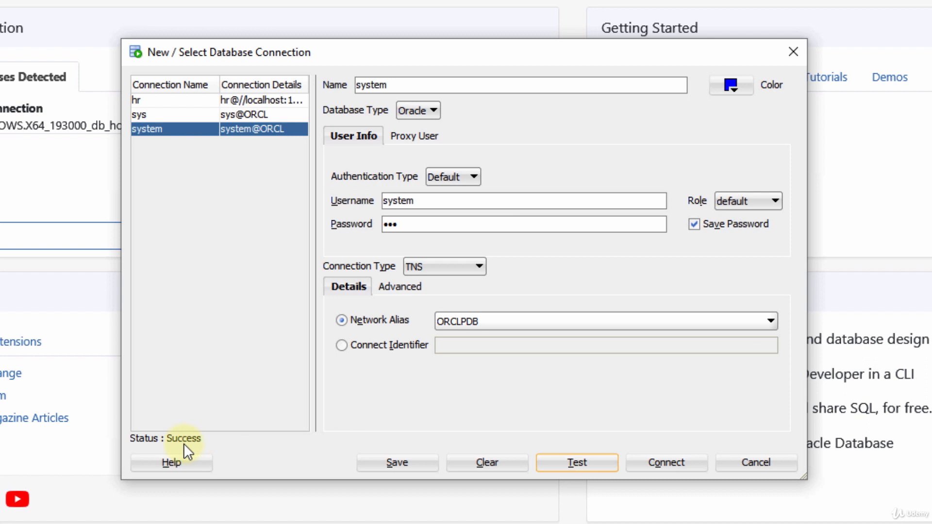
{"action": "left_click", "coordinate": [388, 464]}
{"action": "left_click", "coordinate": [433, 304]}
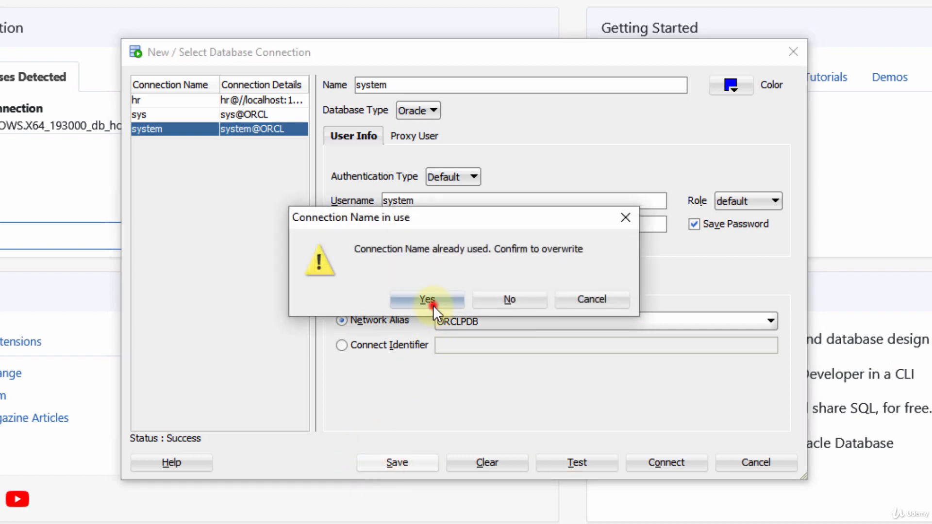
- Point the sys connection to the ORCLPDB alias, test and overwrite it, and close the connection dialog
{"action": "left_click", "coordinate": [140, 119]}
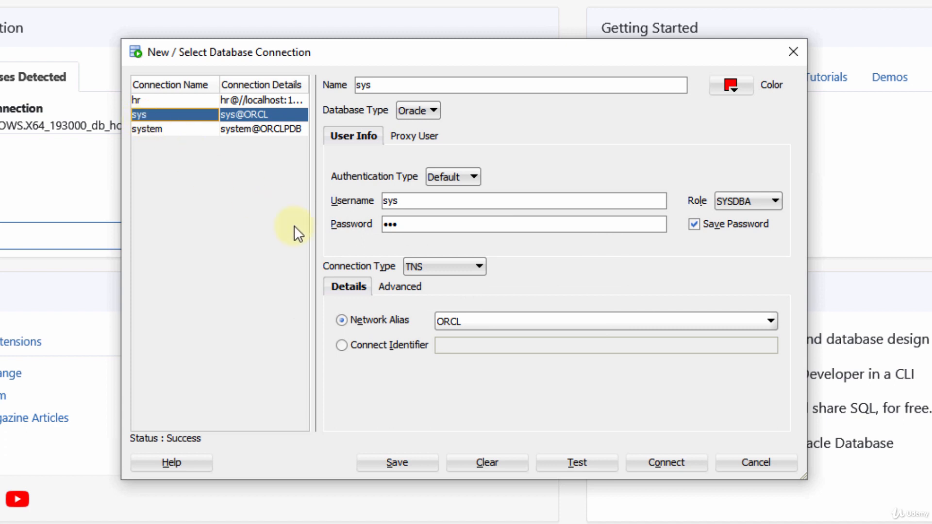
{"action": "left_click", "coordinate": [452, 320]}
{"action": "left_click", "coordinate": [470, 383]}
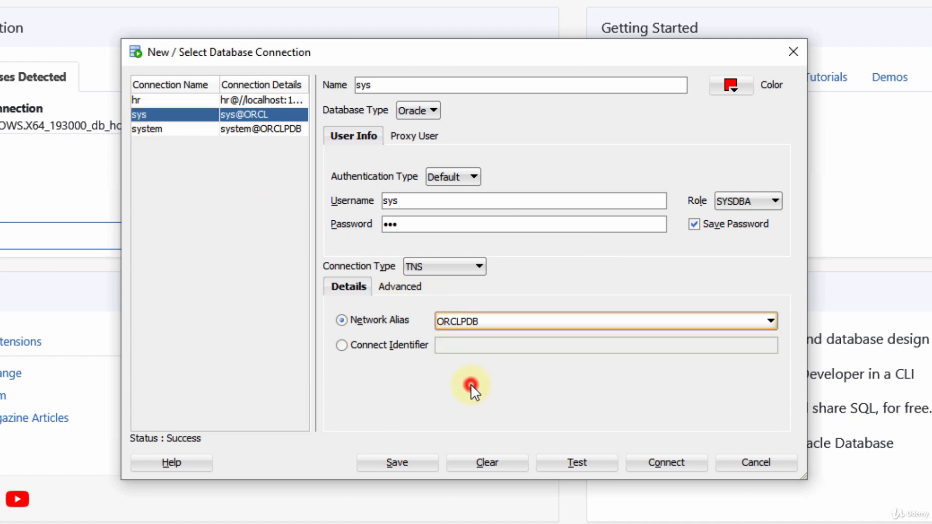
{"action": "left_click", "coordinate": [549, 459]}
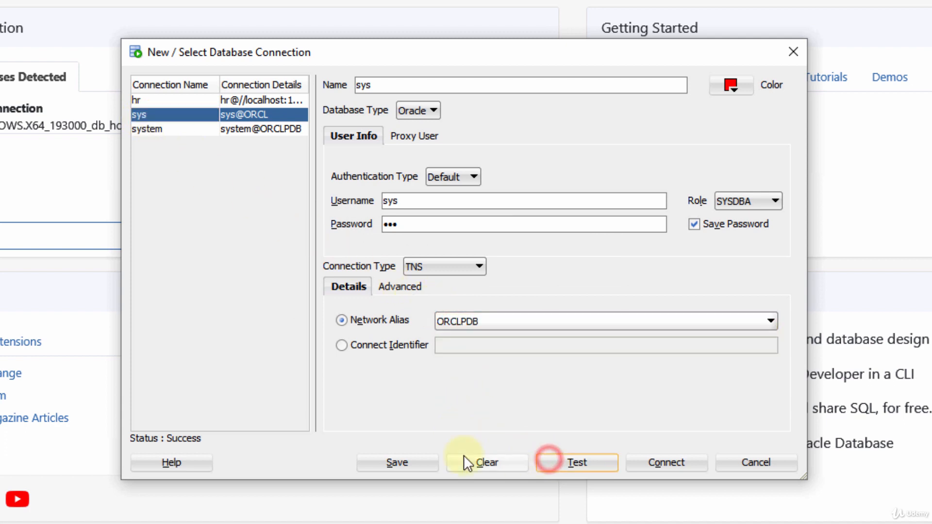
{"action": "left_click", "coordinate": [389, 464]}
{"action": "left_click", "coordinate": [426, 294]}
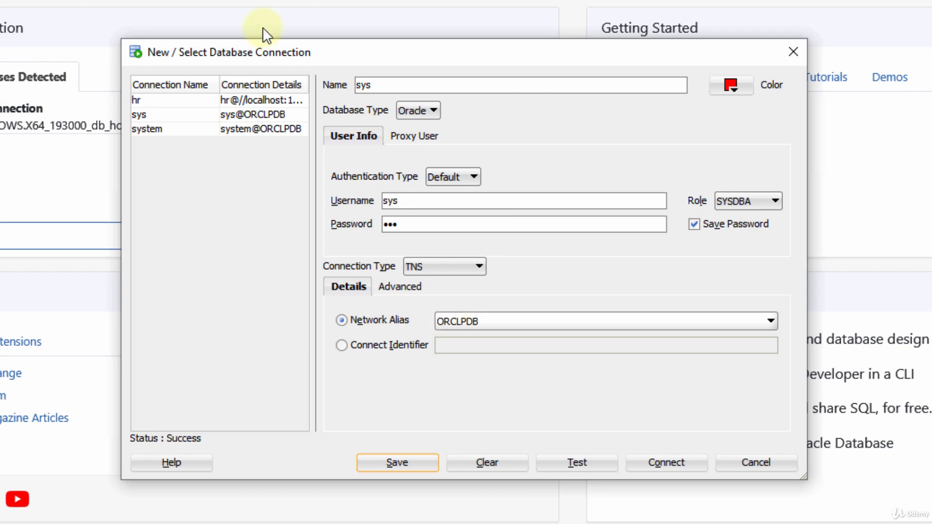
{"action": "left_click", "coordinate": [793, 51]}
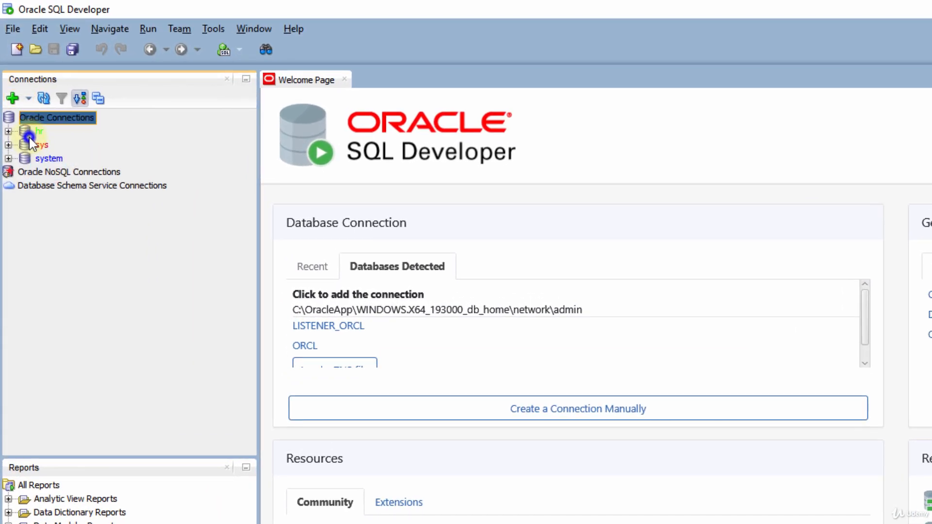
- Connect to the database through the saved hr connection
{"action": "right_click", "coordinate": [27, 133]}
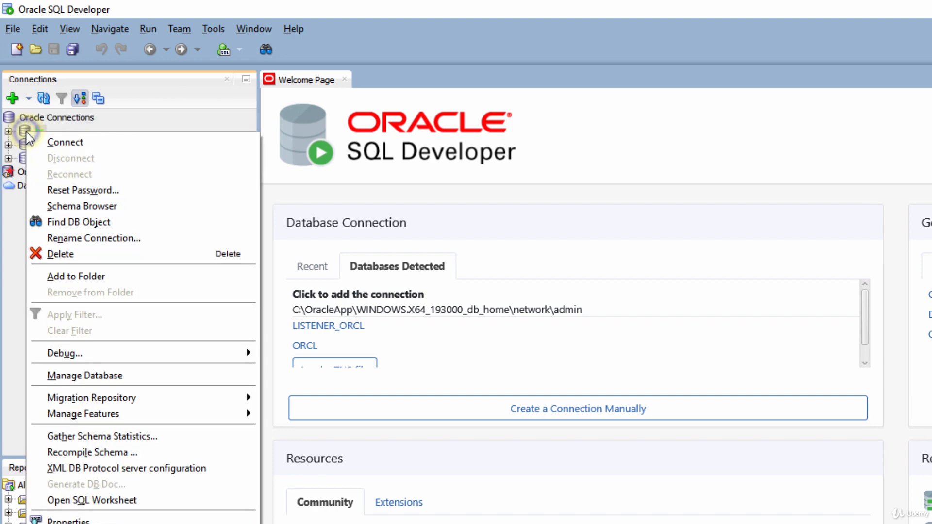
{"action": "left_click", "coordinate": [59, 142]}
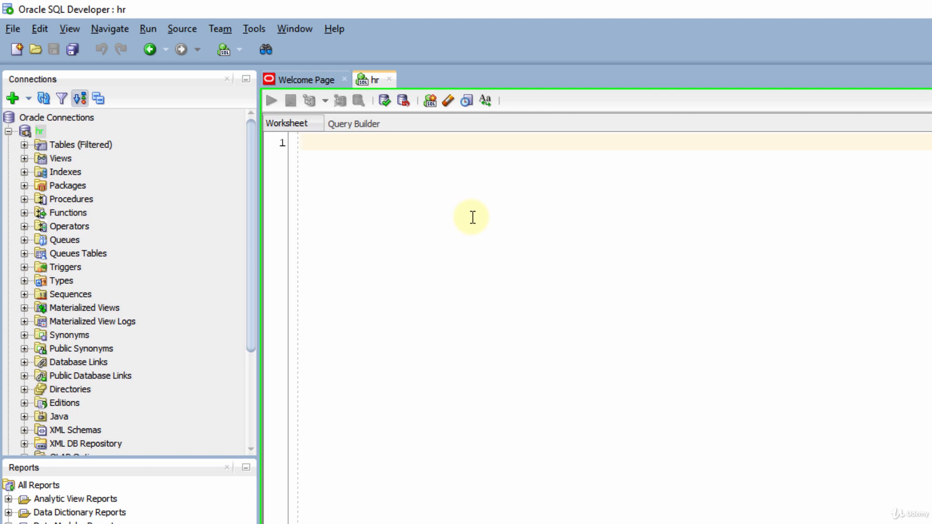
{"action": "right_click", "coordinate": [36, 133]}
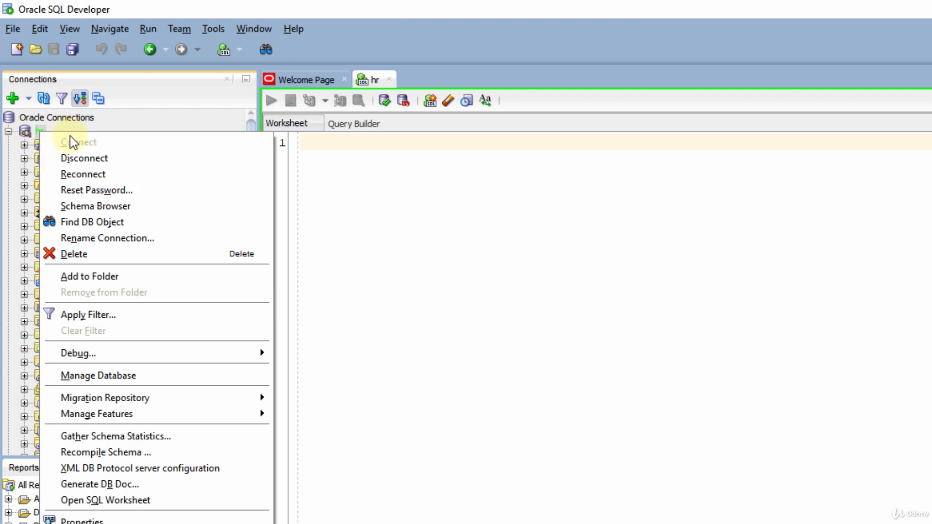
- Open an additional SQL worksheet using the hr connection
{"action": "left_click", "coordinate": [224, 51]}
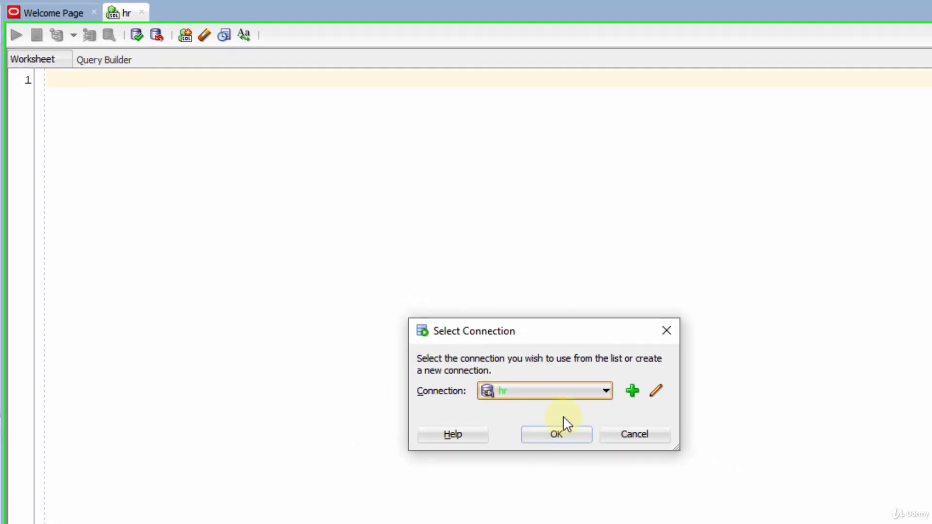
{"action": "left_click", "coordinate": [509, 391]}
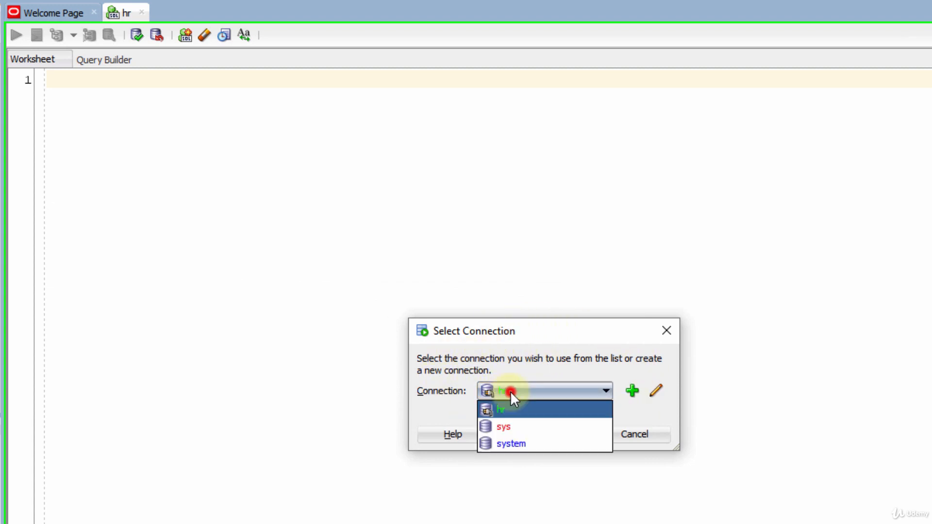
{"action": "left_click", "coordinate": [528, 415]}
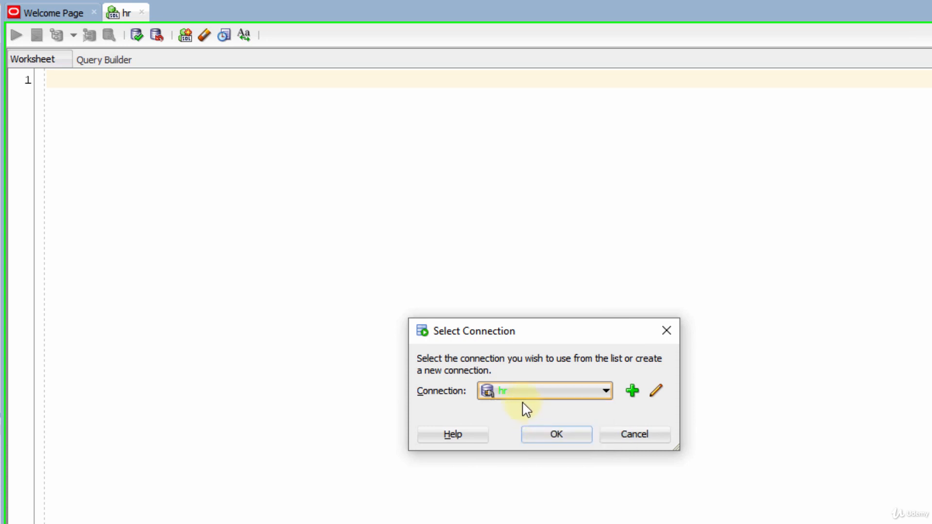
{"action": "left_click", "coordinate": [548, 436]}
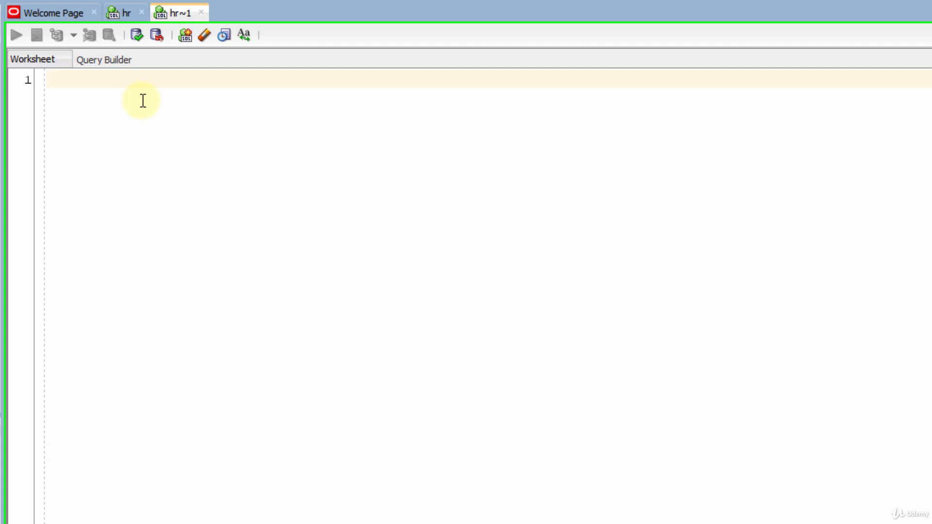
- Write the query SELECT * FROM employees; in the new hr worksheet
{"action": "type", "text": "SELECT "}
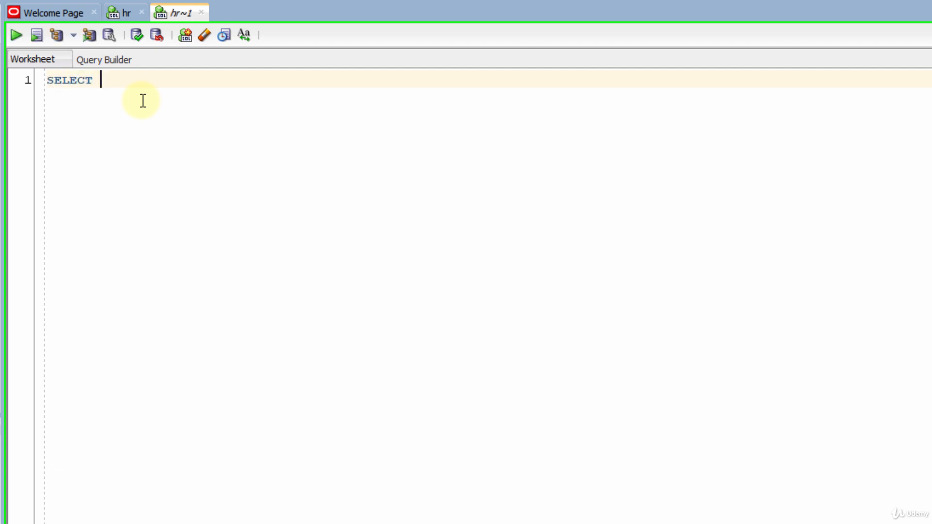
{"action": "type", "text": "* FROM"}
{"action": "key", "text": "Down"}
{"action": "key", "text": "Down"}
{"action": "key", "text": "Return"}
{"action": "type", "text": ";"}
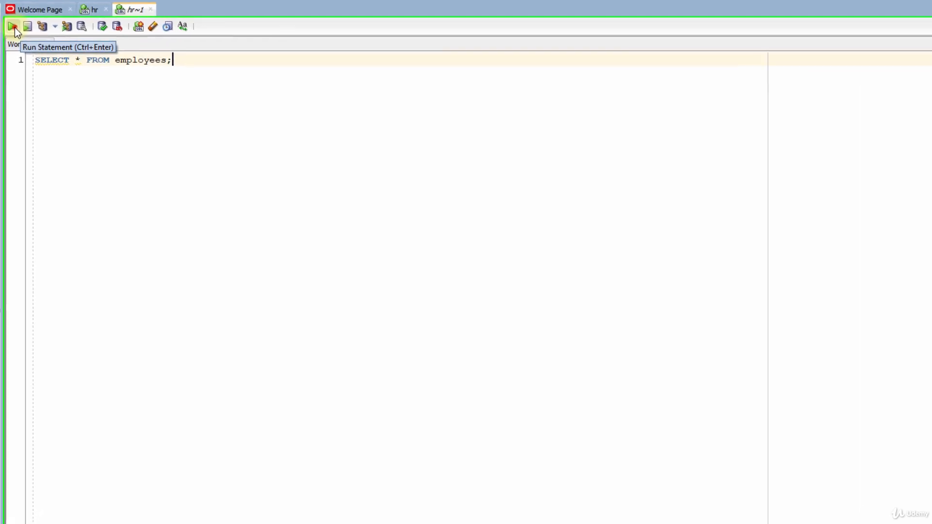
- Run the employees query as a statement and look through the returned rows down to the last employees
{"action": "left_click", "coordinate": [13, 26]}
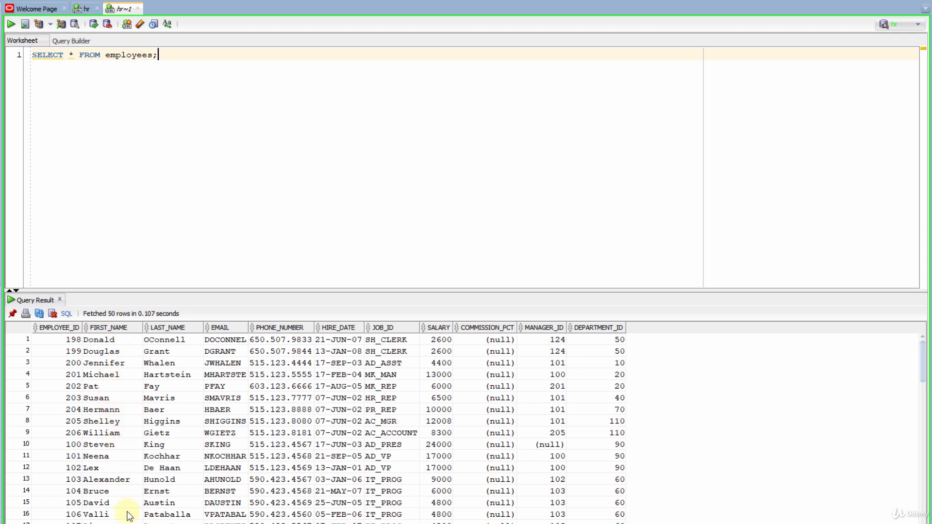
{"action": "scroll", "coordinate": [132, 437], "scroll_direction": "down", "scroll_amount": 11}
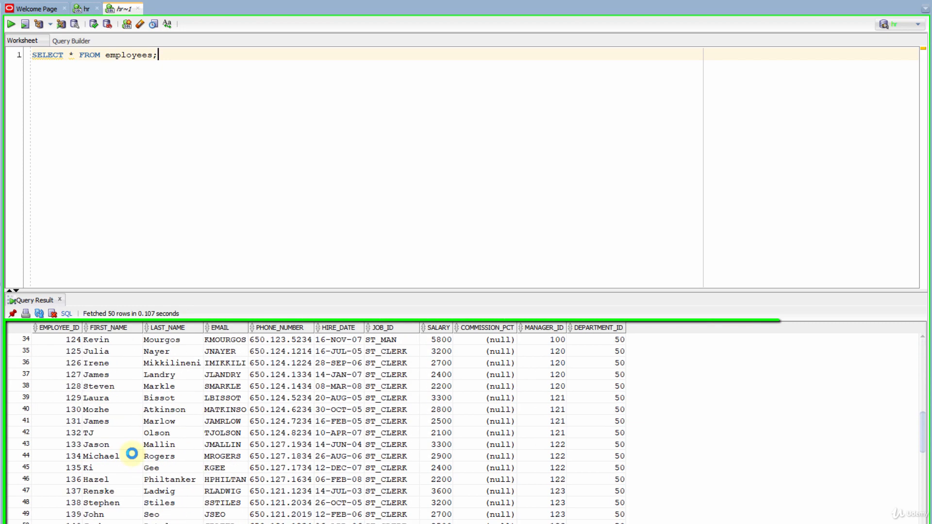
{"action": "scroll", "coordinate": [132, 453], "scroll_direction": "down", "scroll_amount": 18}
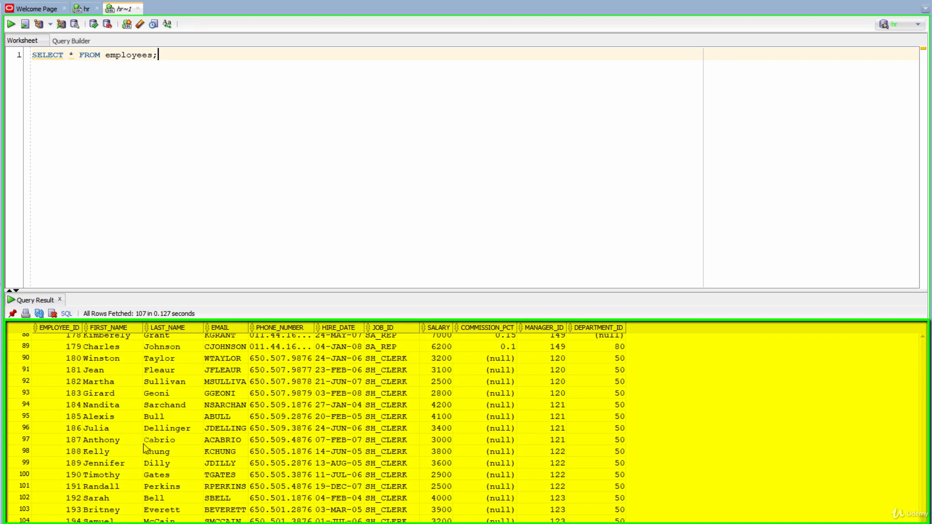
{"action": "scroll", "coordinate": [144, 444], "scroll_direction": "up", "scroll_amount": 18}
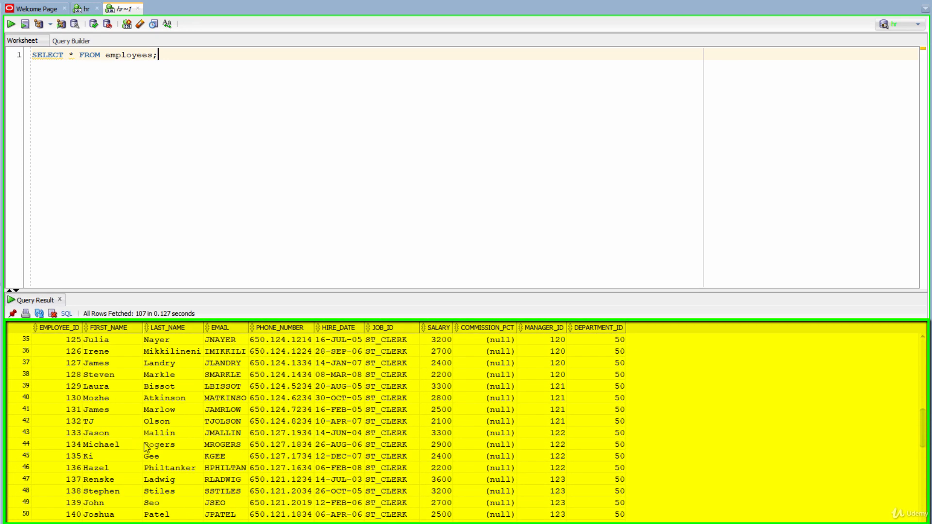
{"action": "scroll", "coordinate": [146, 446], "scroll_direction": "up", "scroll_amount": 11}
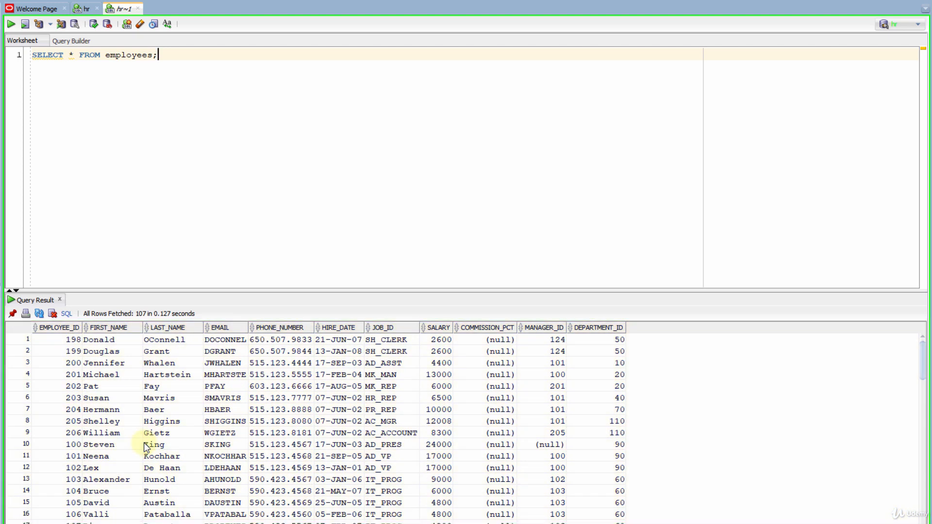
- Close the query result and run the employees statement again from within its line
{"action": "left_click", "coordinate": [61, 301]}
{"action": "key", "text": "ctrl+Return"}
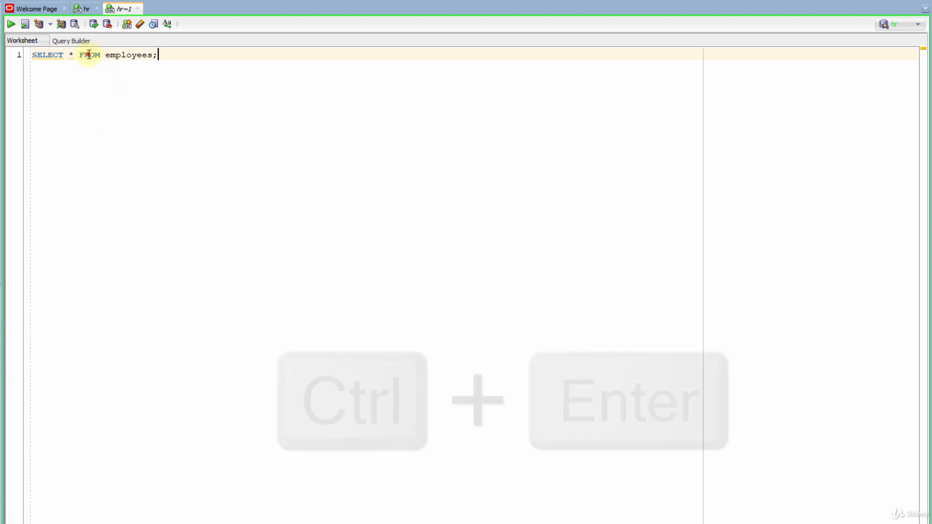
{"action": "left_click", "coordinate": [88, 54]}
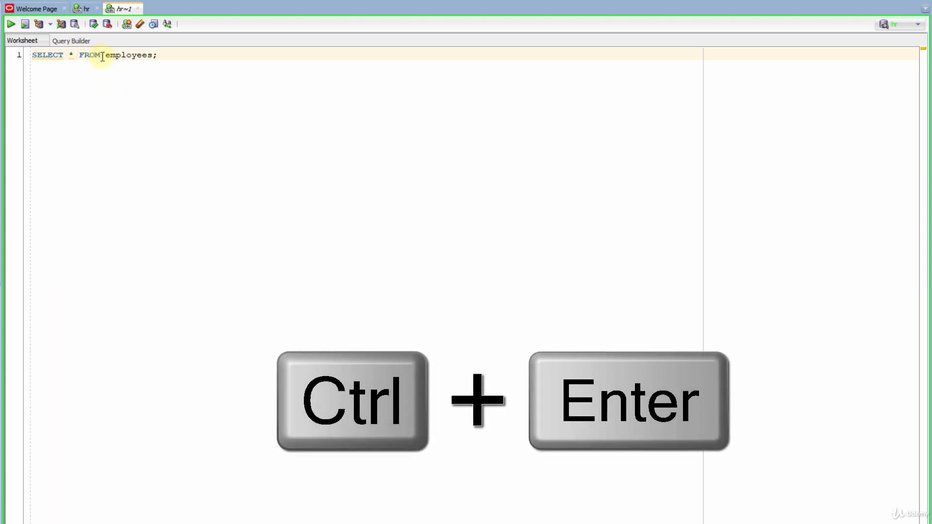
{"action": "key", "text": "ctrl+Return"}
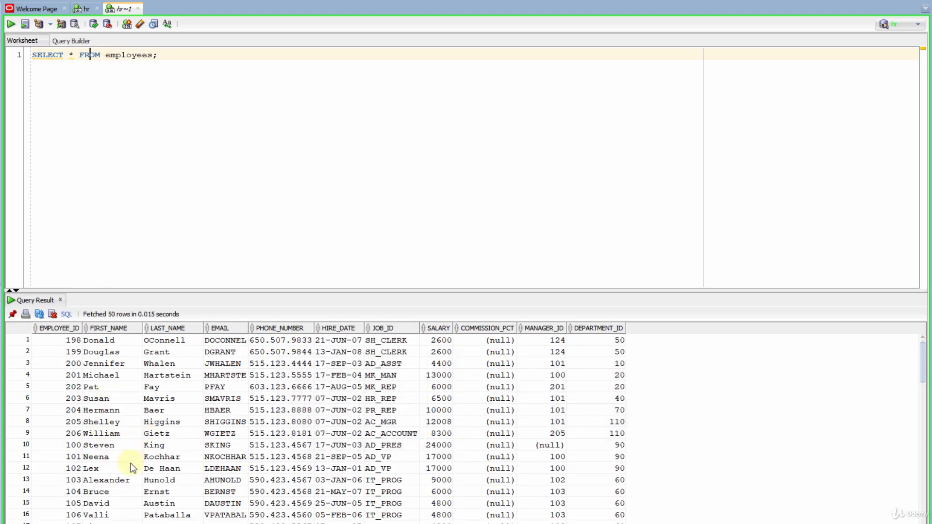
- Look over the first employee rows in the new result and execute the same query once more
{"action": "scroll", "coordinate": [132, 473], "scroll_direction": "down", "scroll_amount": 5}
{"action": "scroll", "coordinate": [134, 476], "scroll_direction": "up", "scroll_amount": 3}
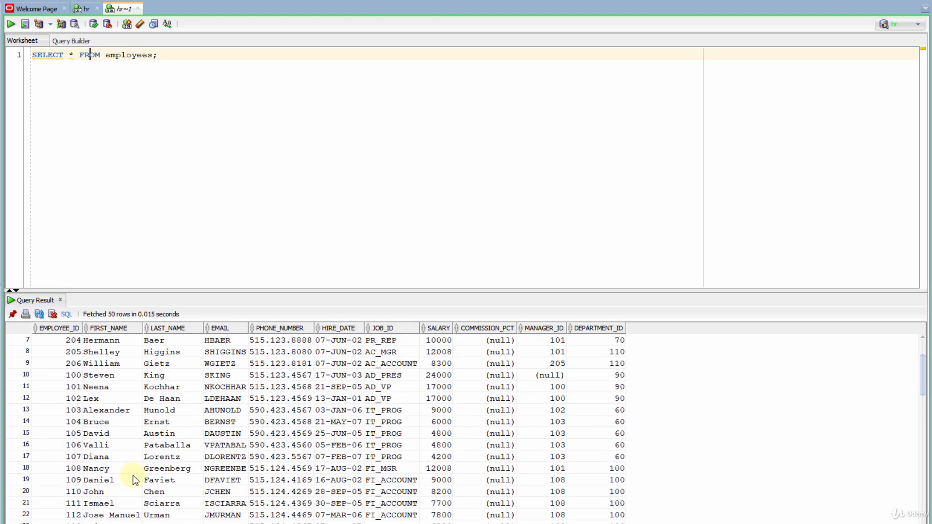
{"action": "scroll", "coordinate": [135, 479], "scroll_direction": "up", "scroll_amount": 2}
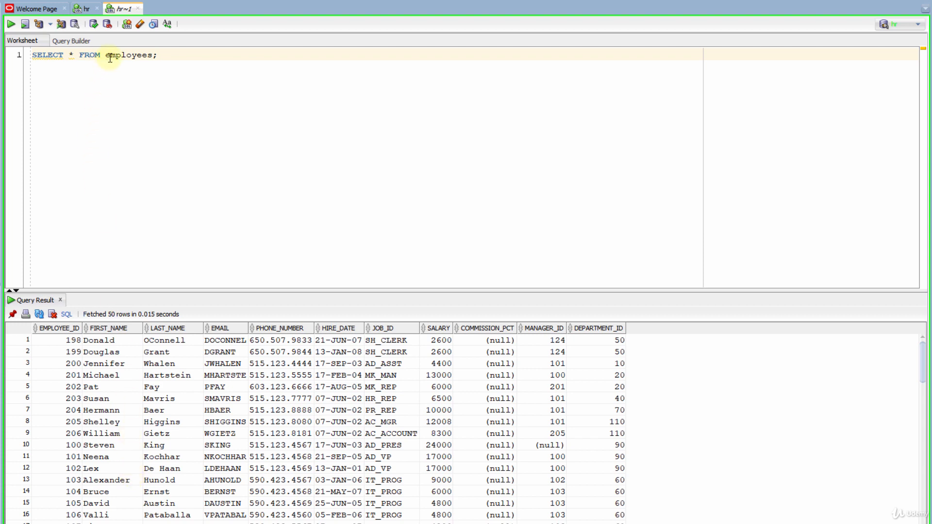
{"action": "key", "text": "F9"}
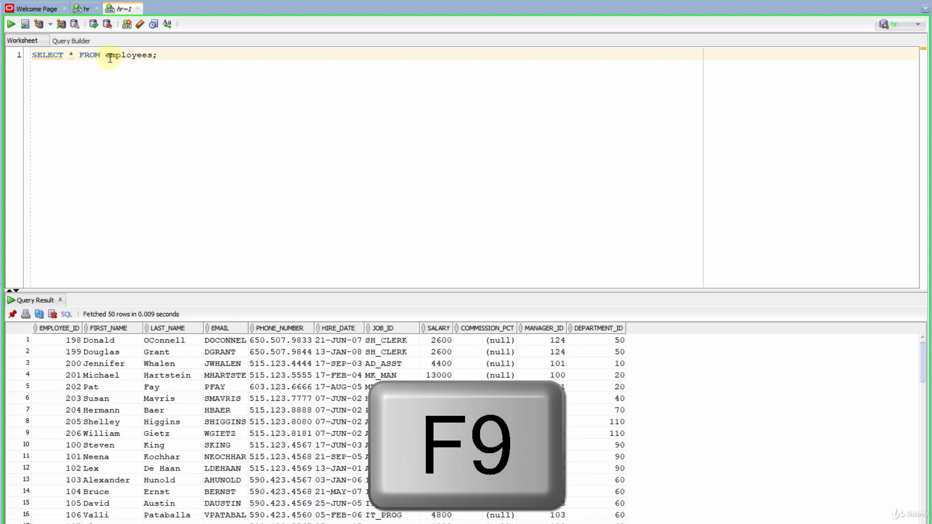